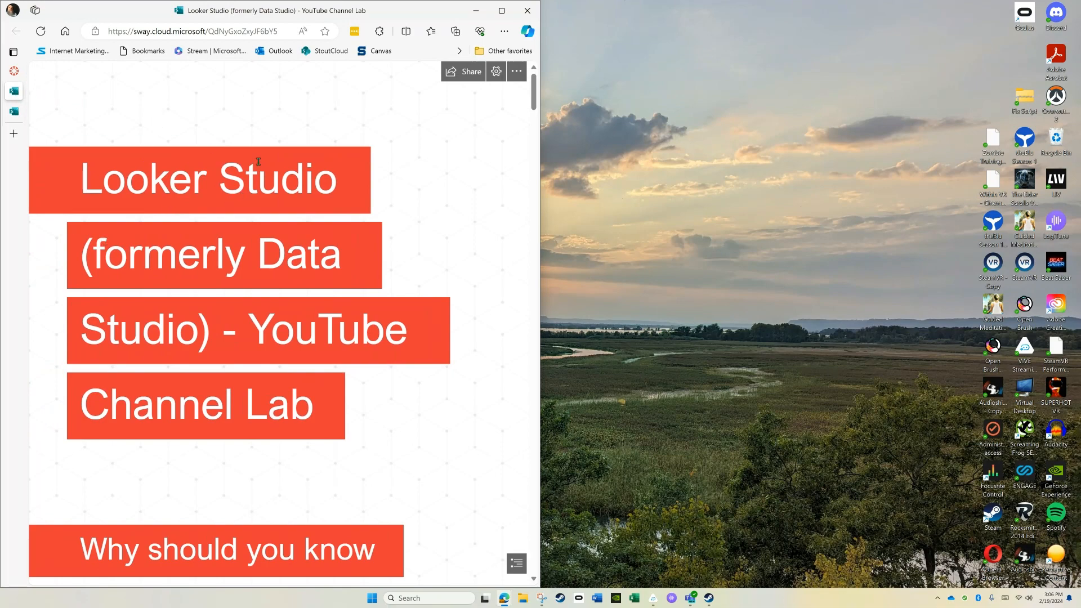
Open the lookerstudio.google.com link from the lab instructions' Open Looker Studio section in a new window.
scroll(219, 183, "down", 10)
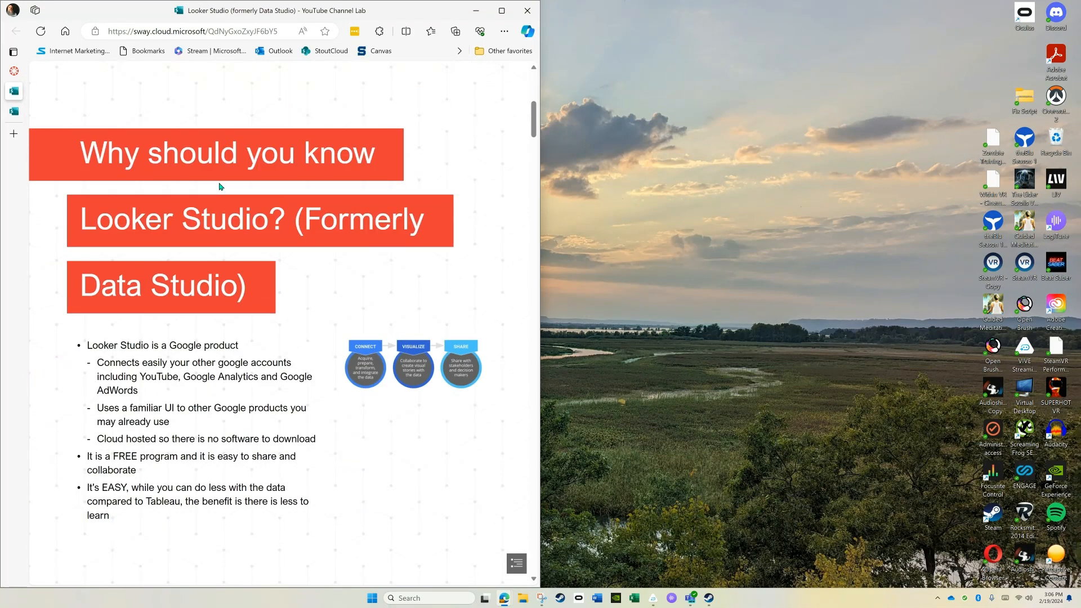
scroll(219, 183, "down", 5)
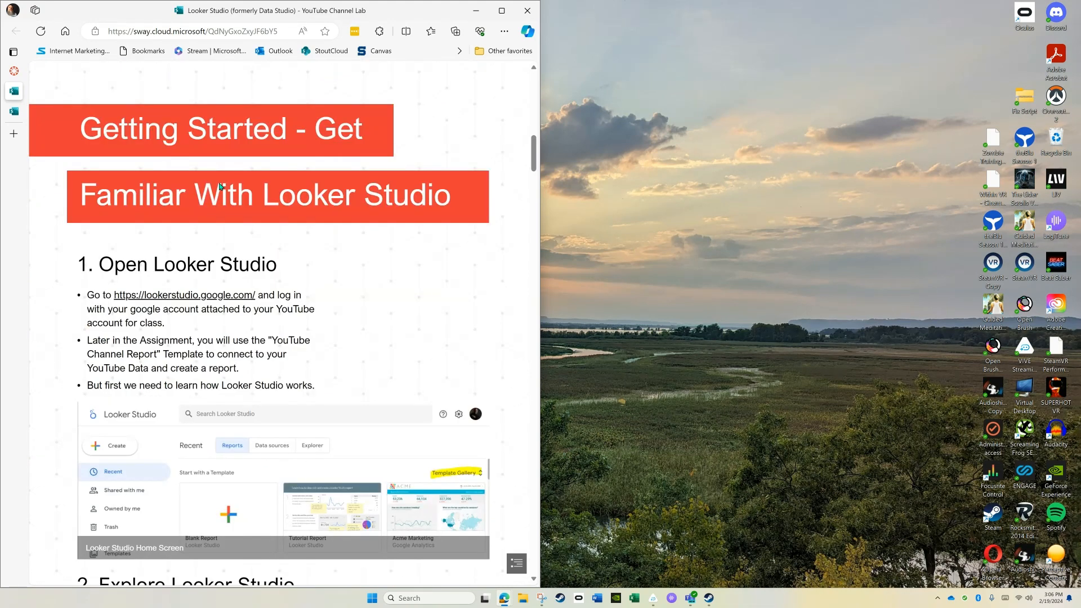
scroll(389, 236, "up", 8)
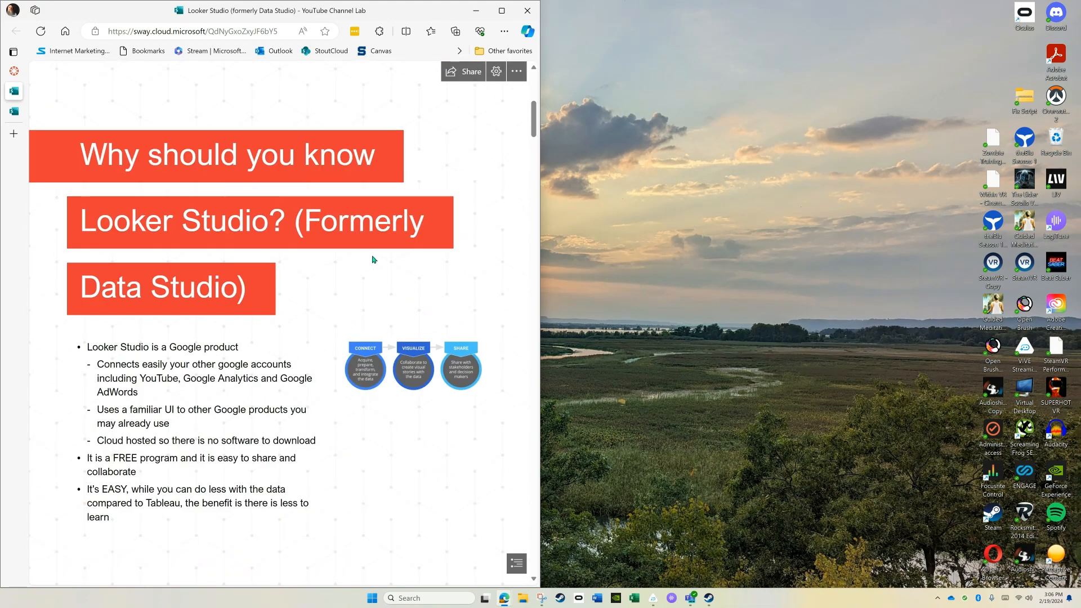
scroll(373, 259, "down", 10)
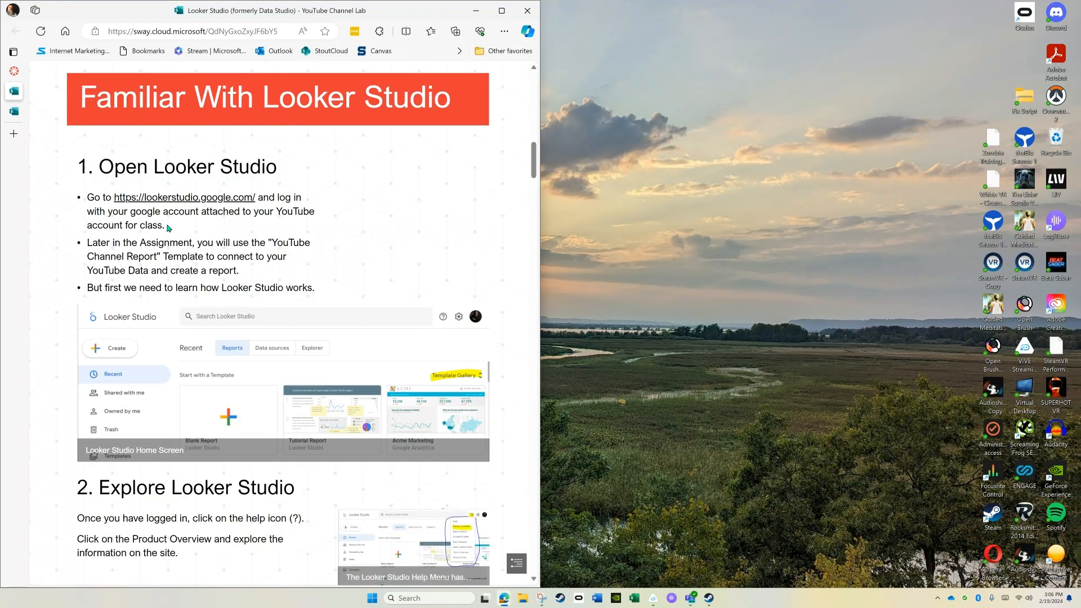
right_click(170, 202)
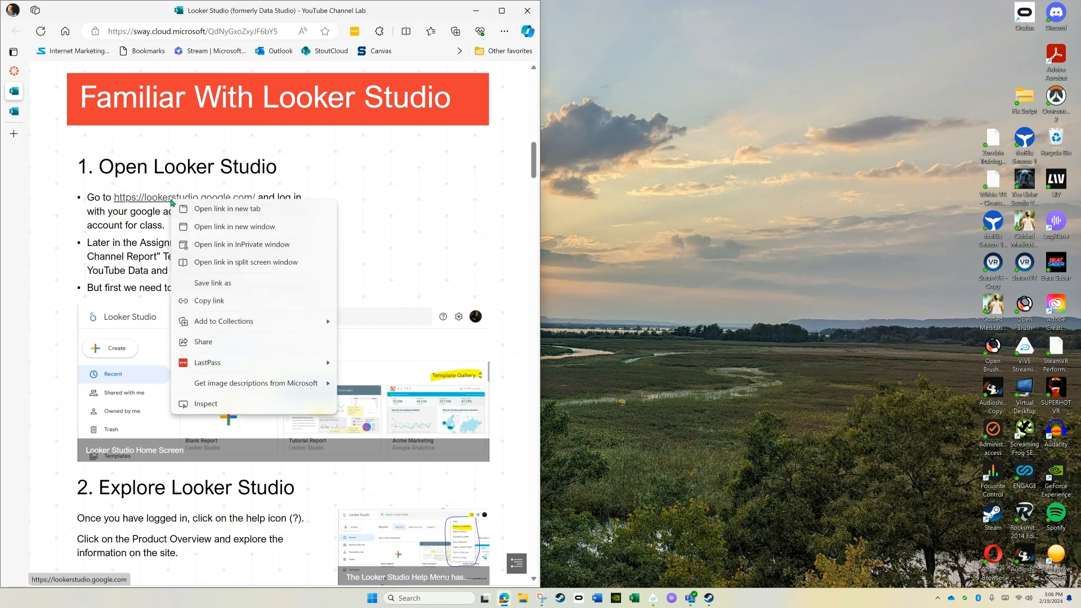
left_click(204, 227)
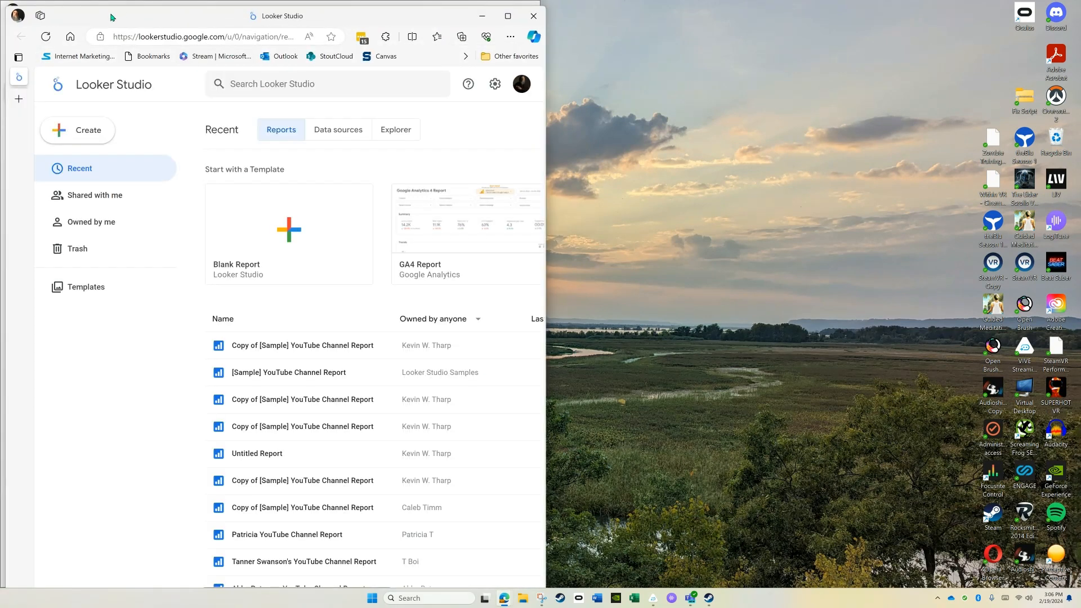
Arrange the Looker Studio window side by side with the lab instructions, each filling half of the screen.
left_click_drag(110, 17, 422, 83)
mouse_move(823, 87)
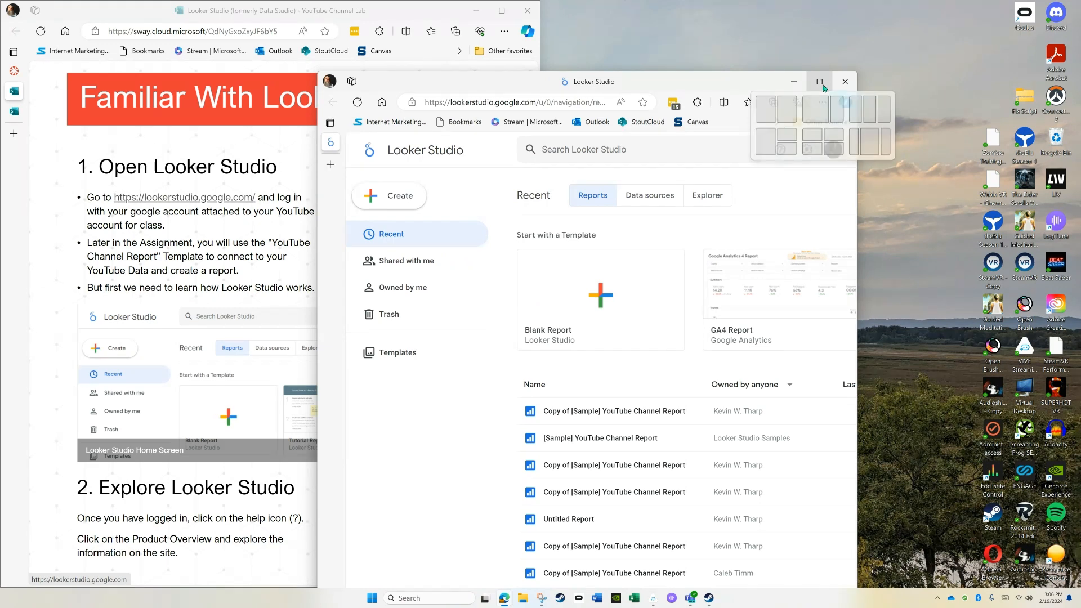
left_click(787, 109)
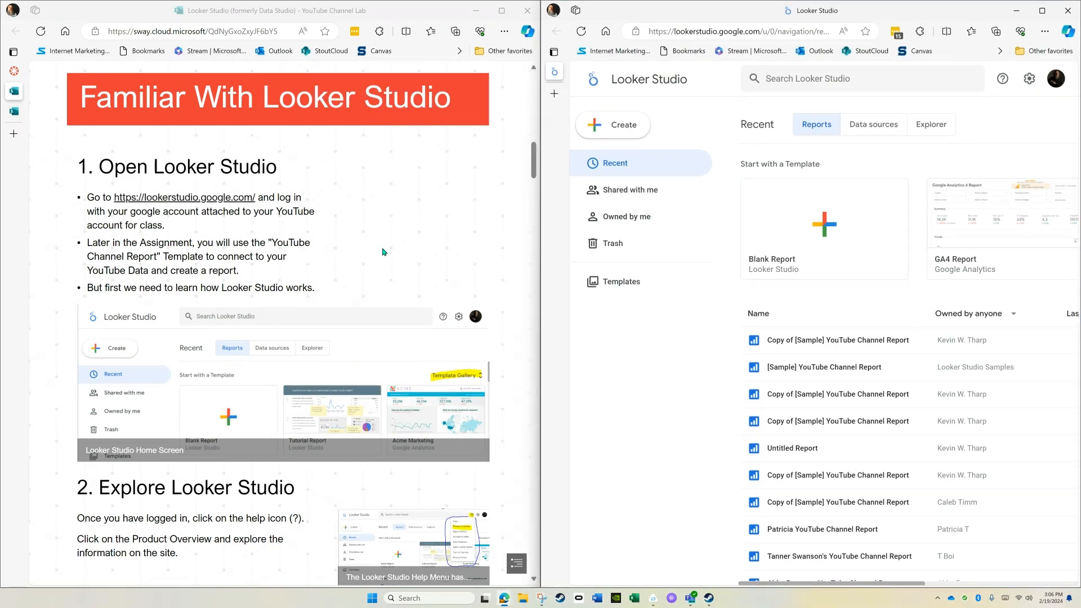
Bring up the Connect to your YouTube Data instructions and start creating a new data source in Looker Studio.
scroll(383, 252, "down", 5)
scroll(383, 251, "down", 5)
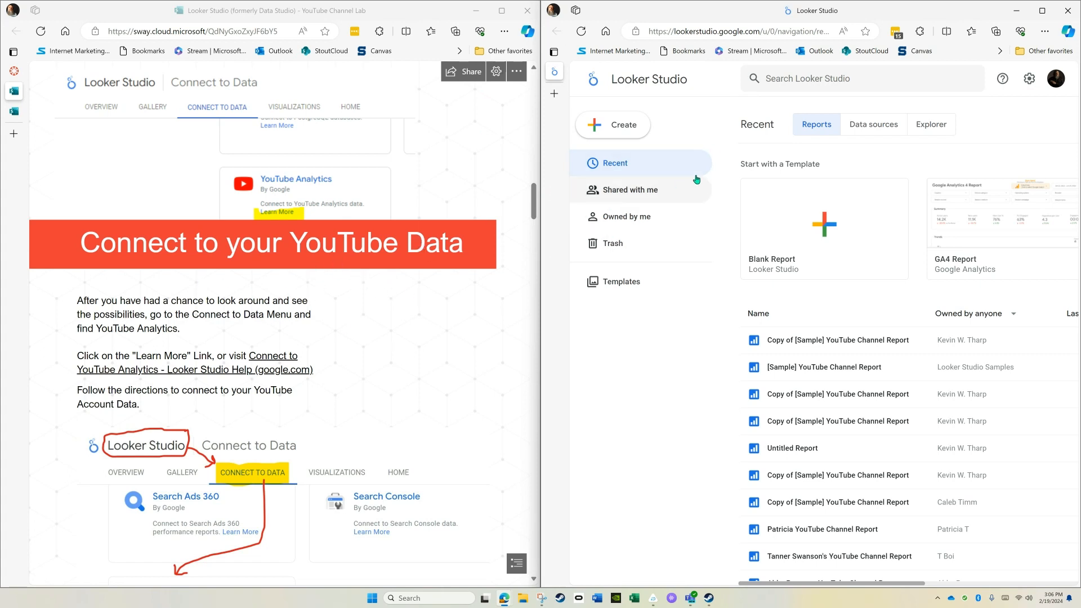
left_click(876, 126)
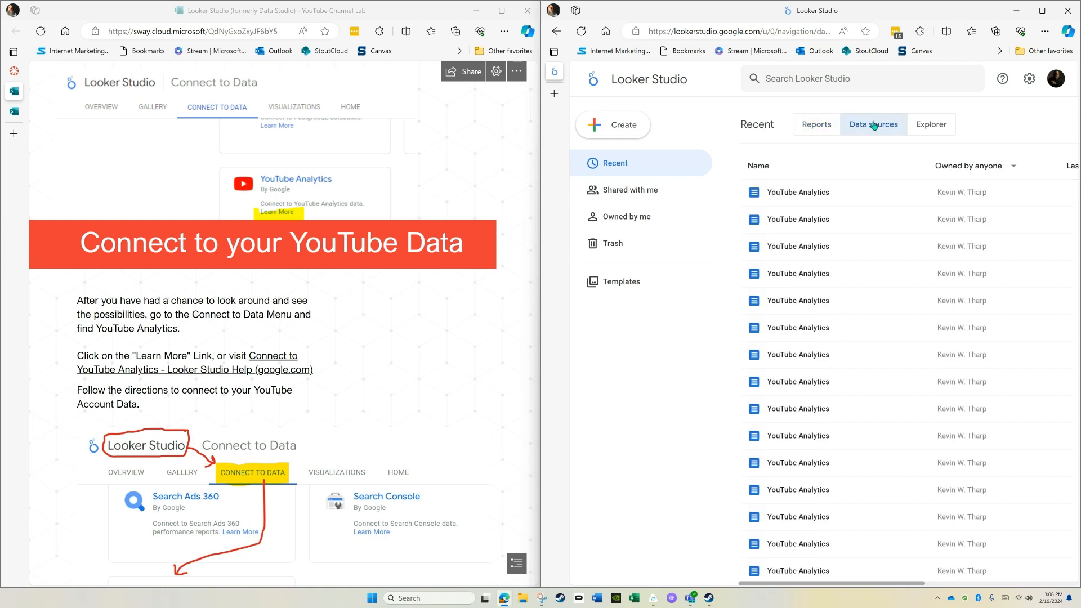
left_click(613, 128)
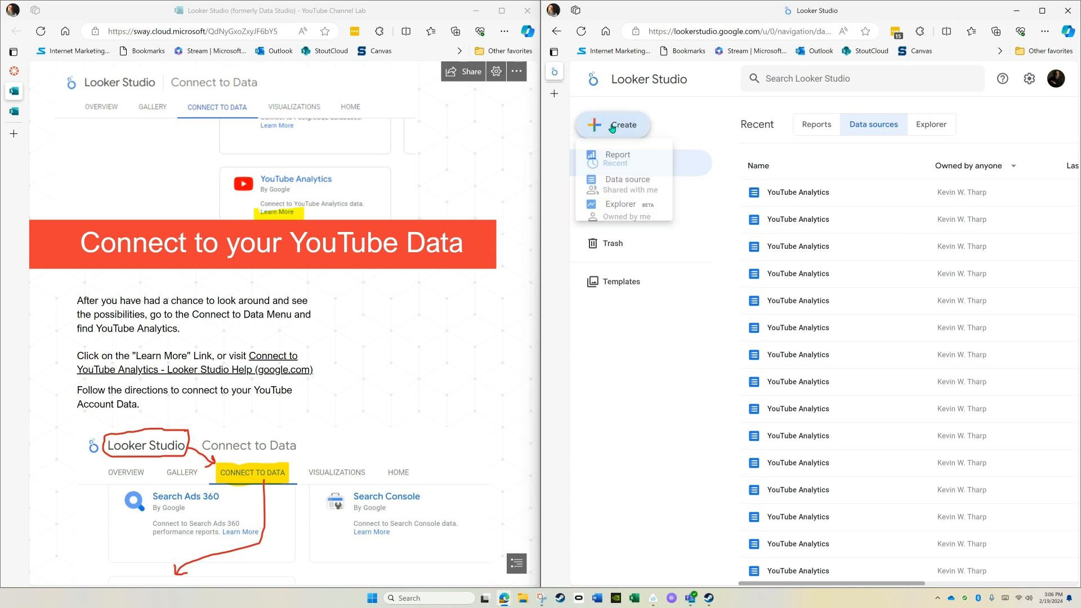
left_click(624, 186)
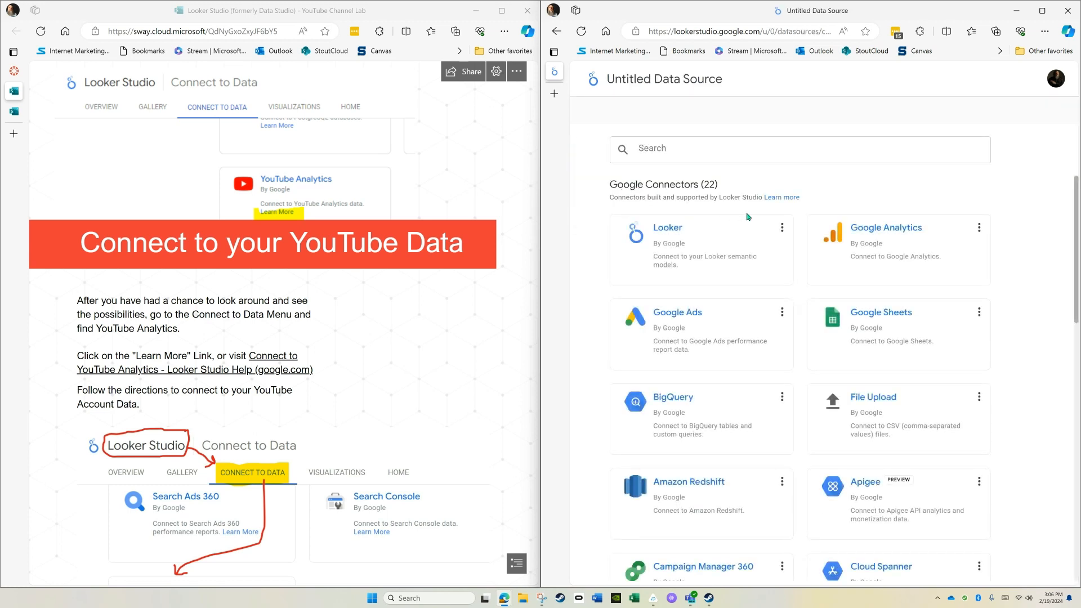
Search the connectors for "youtube", choose YouTube Analytics and connect it to the personal channel account.
left_click(720, 147)
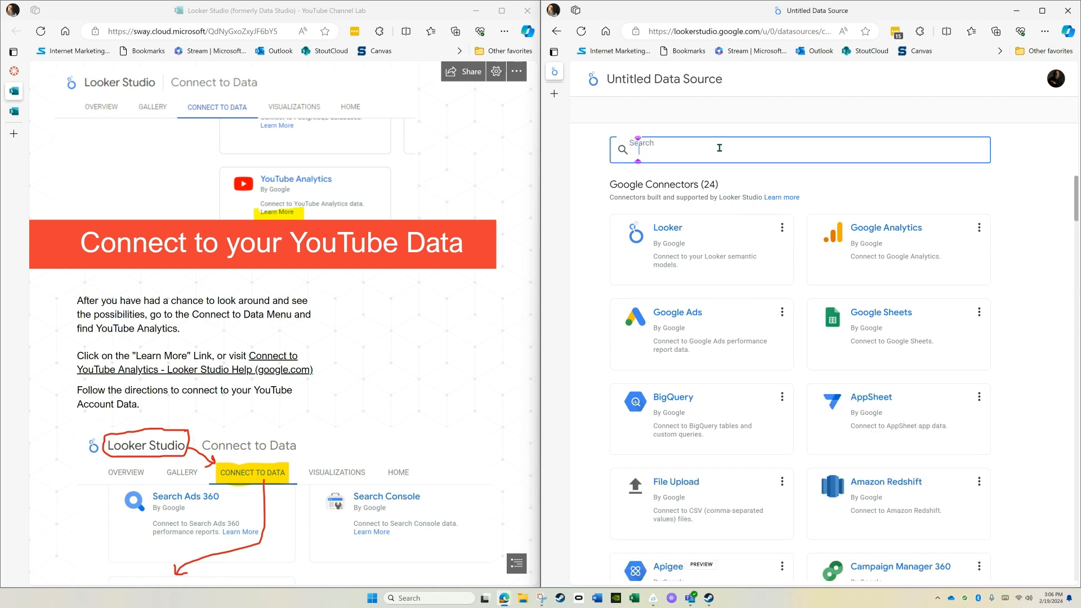
type("you")
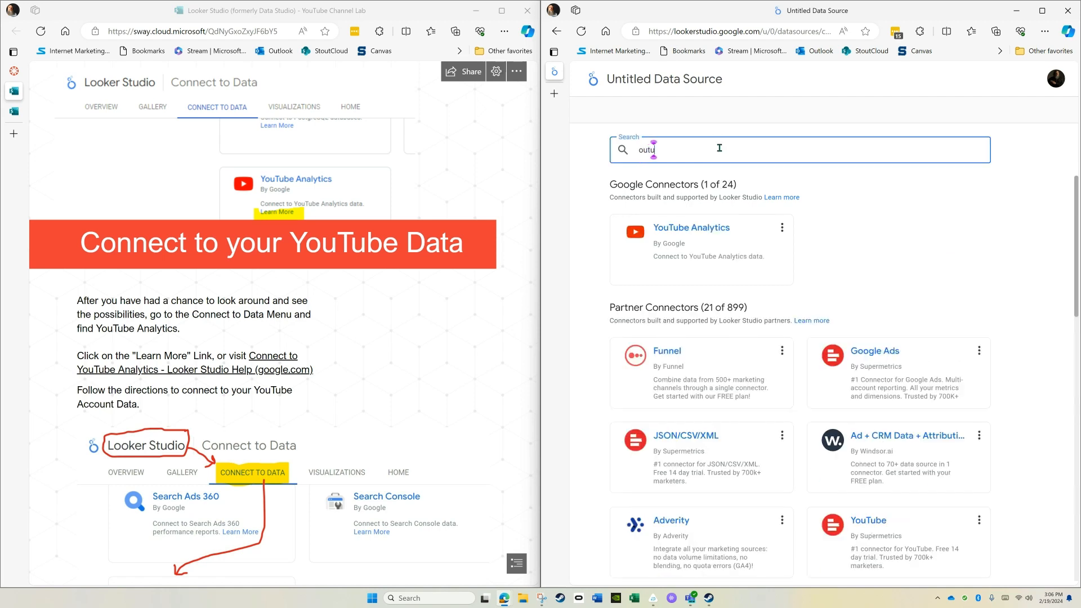
key("BackSpace")
key("BackSpace")
key("BackSpace")
type("youtube")
left_click(707, 248)
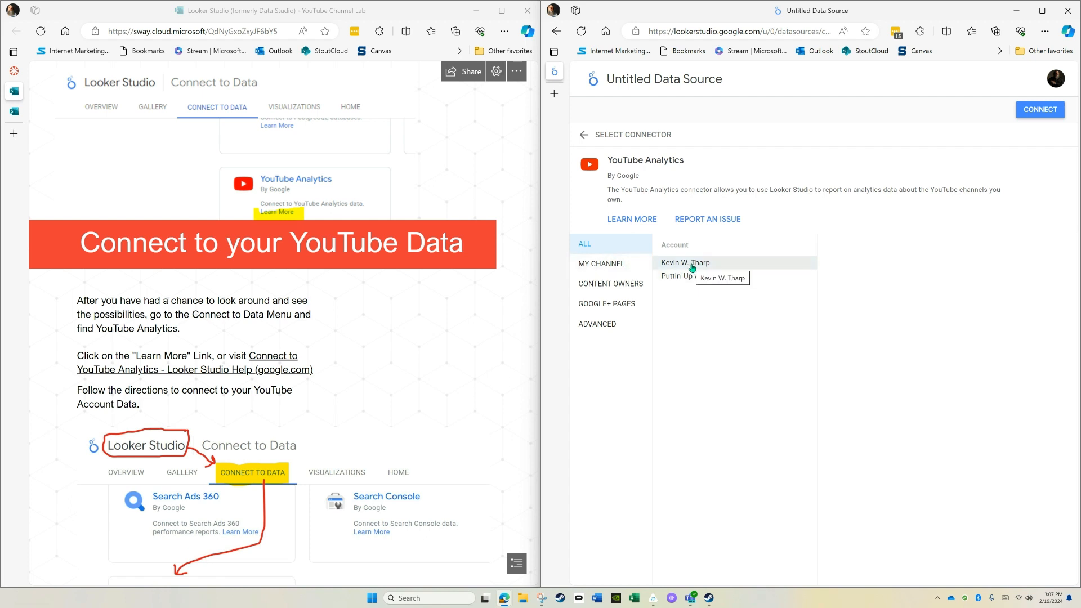
left_click(1038, 108)
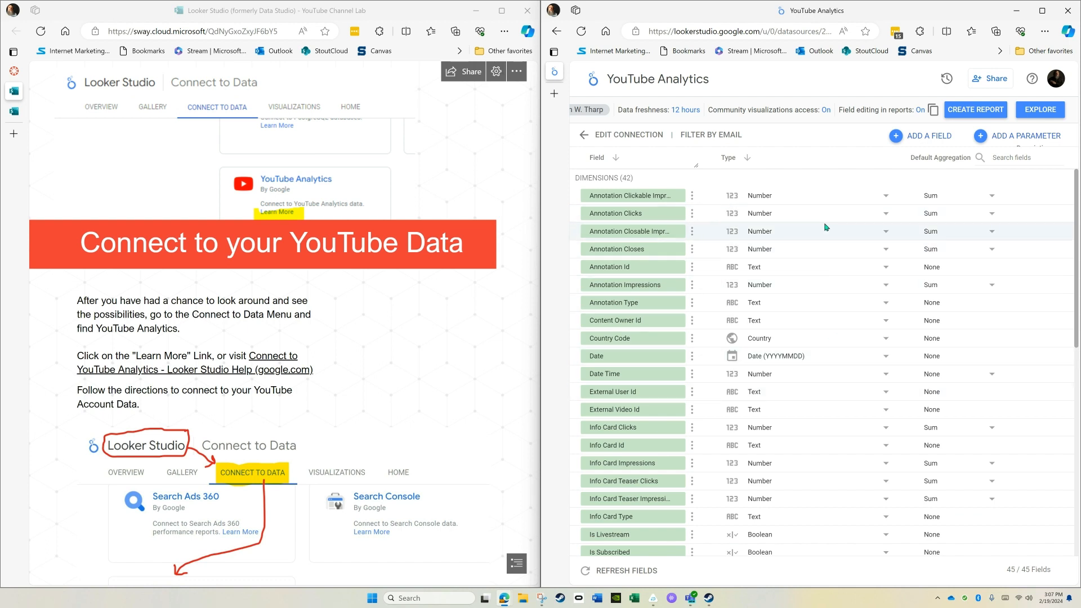
Return to the Looker Studio home page and open the YouTube Channel Report from the template gallery.
left_click(592, 80)
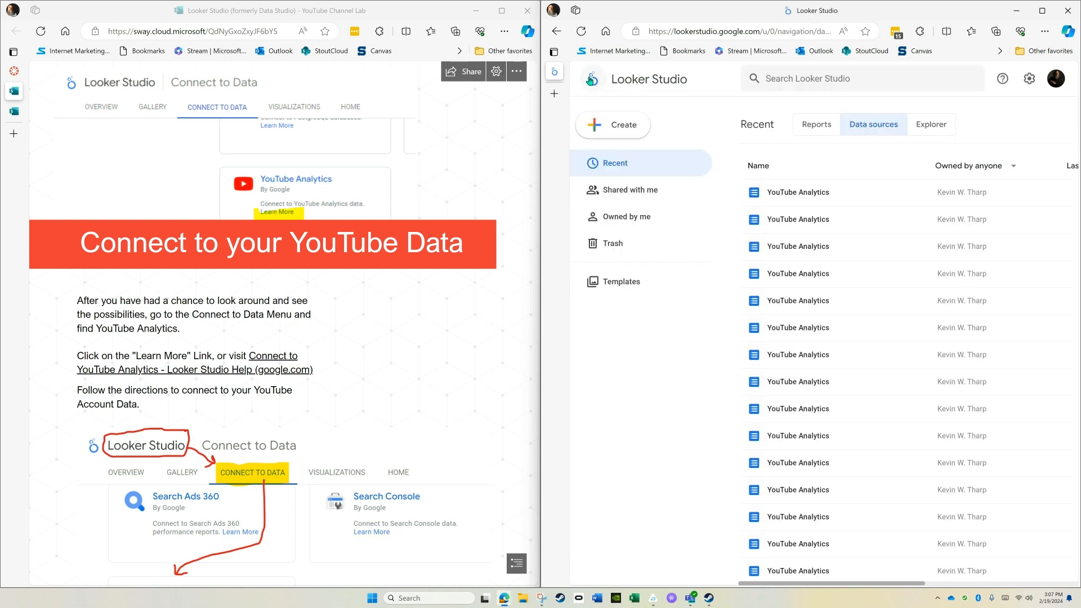
left_click(622, 284)
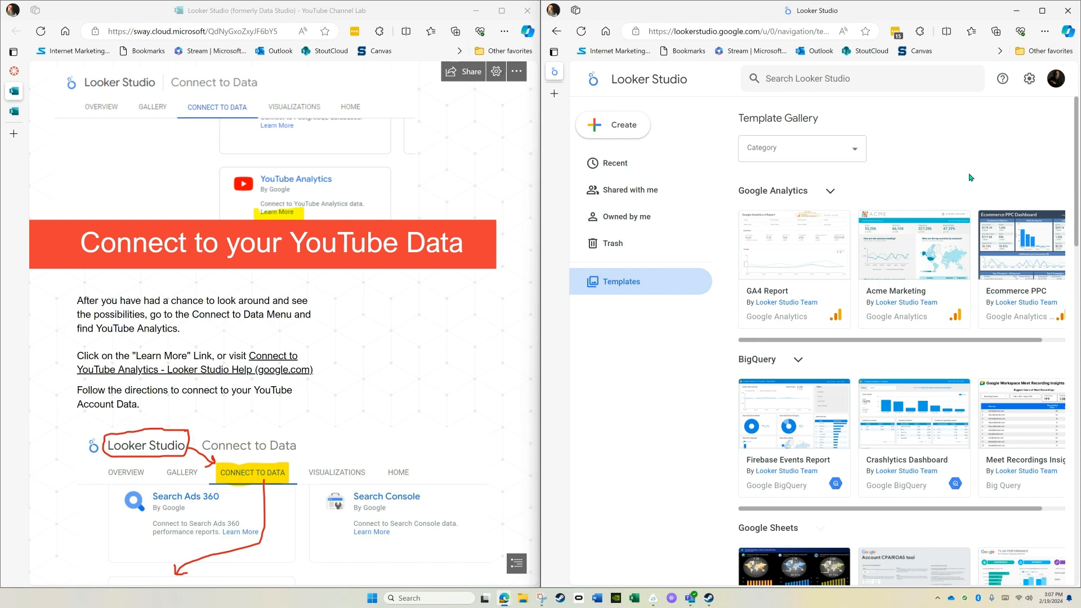
scroll(971, 179, "down", 9)
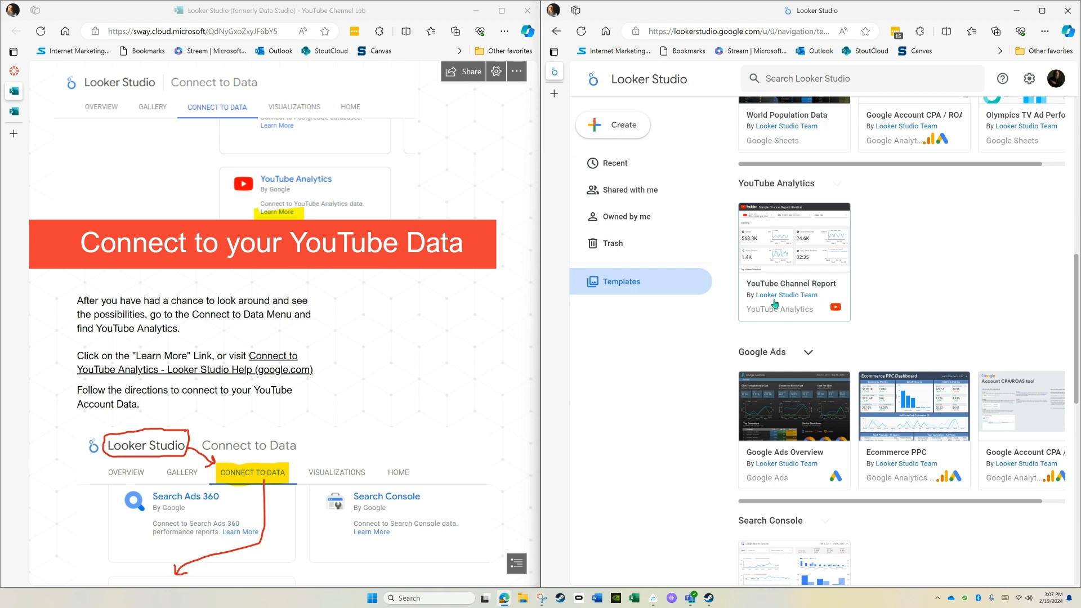
left_click(793, 290)
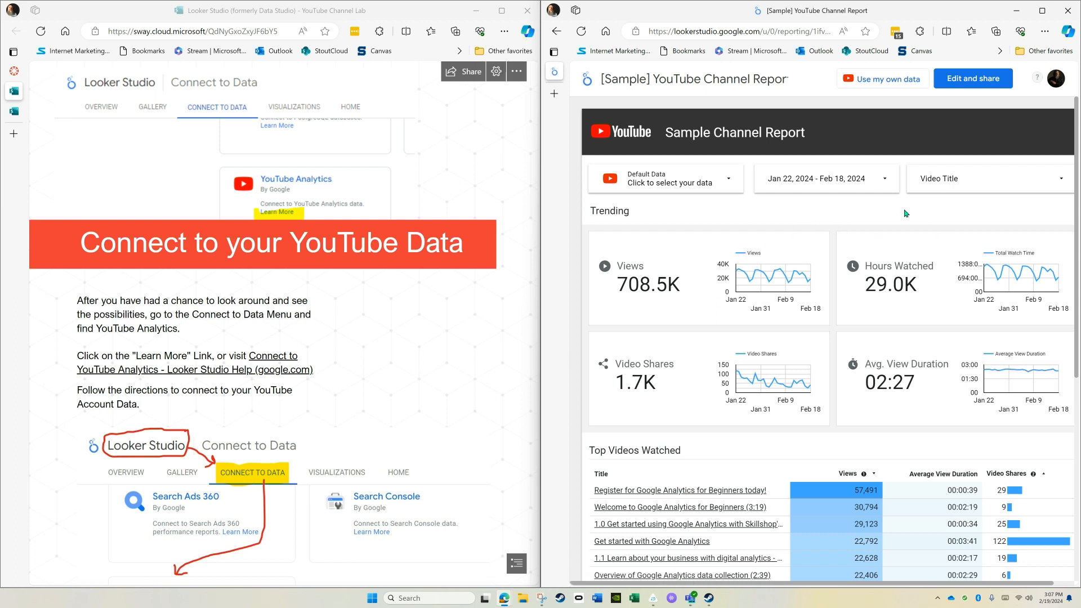
Add the personal channel's YouTube Analytics data to the sample channel report in place of the default data.
left_click(885, 82)
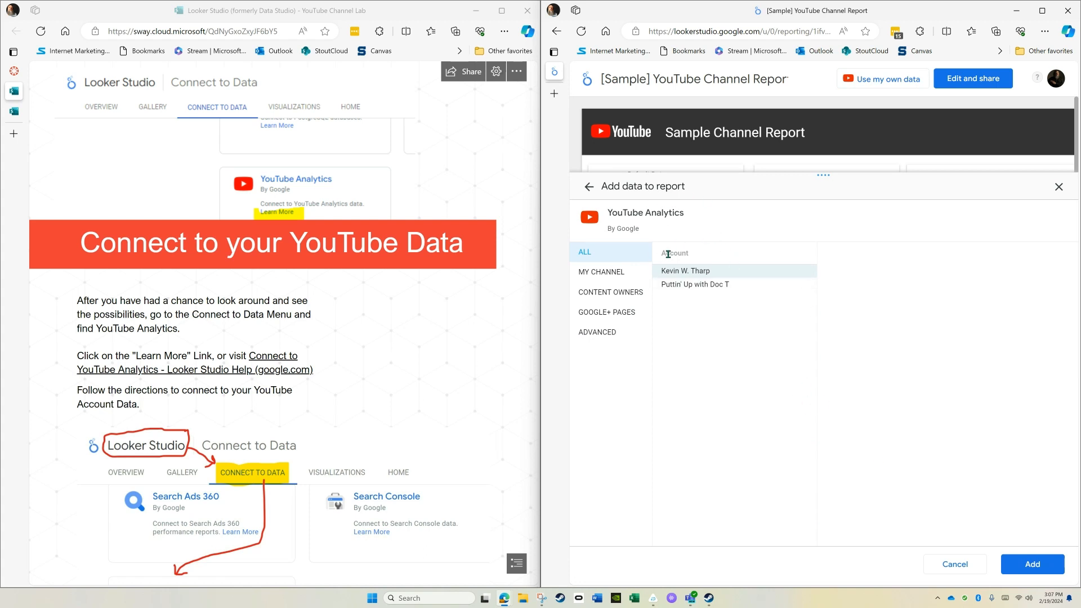
left_click(1033, 570)
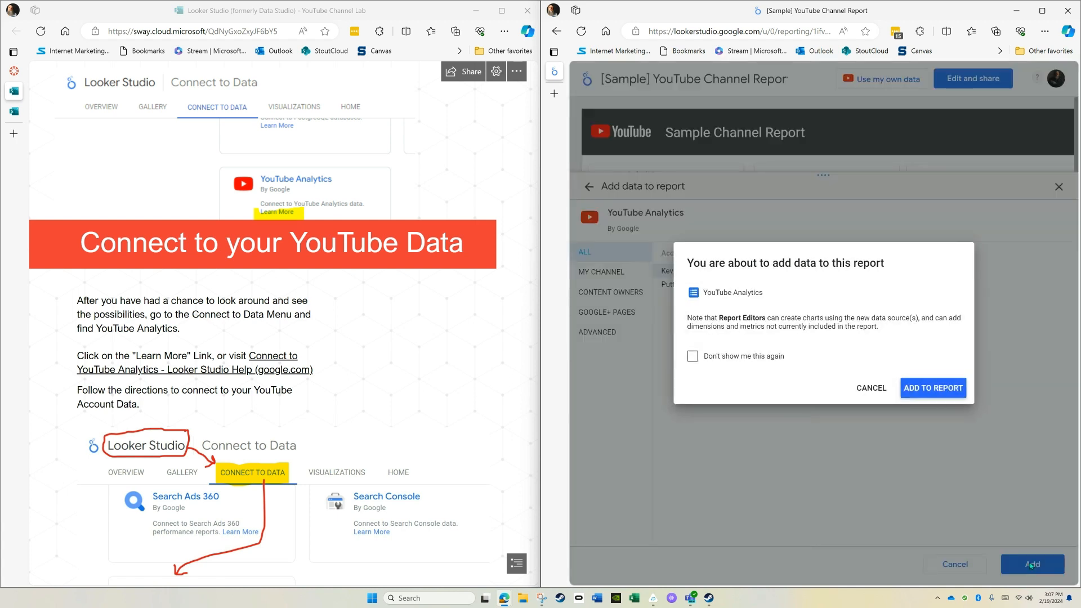
left_click(930, 389)
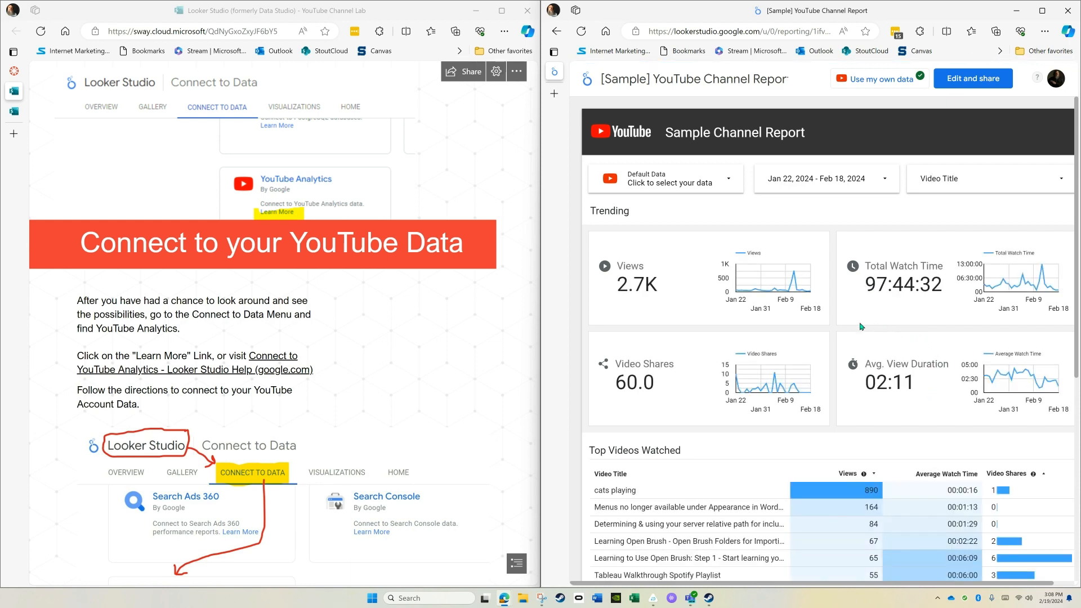
Review the report's trending charts, Top Videos Watched table, and Likes, Comments, and Subscriptions section.
mouse_move(787, 294)
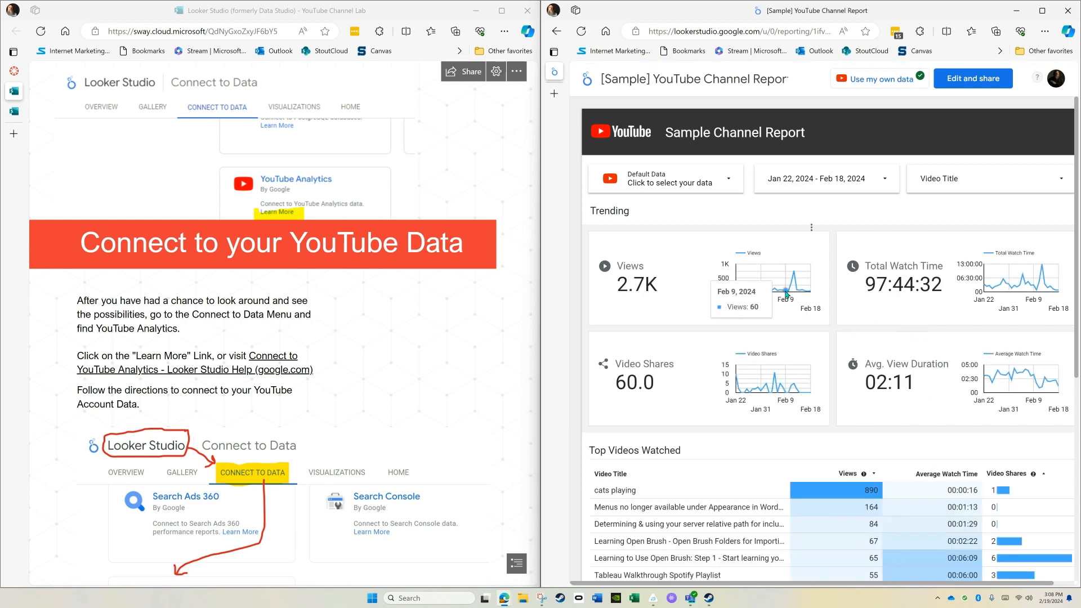
scroll(788, 294, "down", 3)
scroll(786, 294, "down", 4)
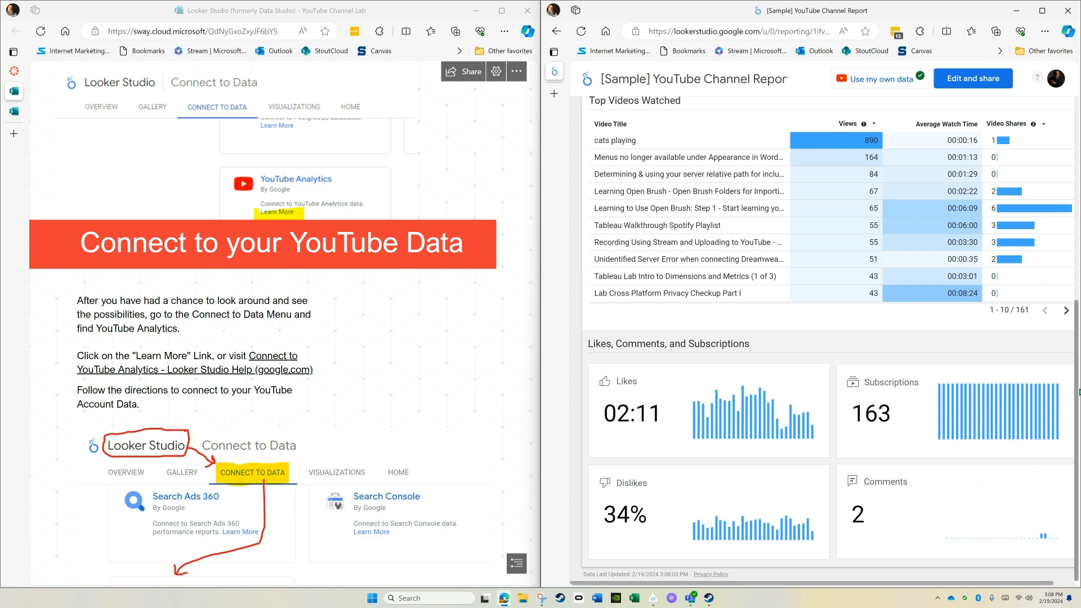
left_click_drag(1077, 394, 1062, 147)
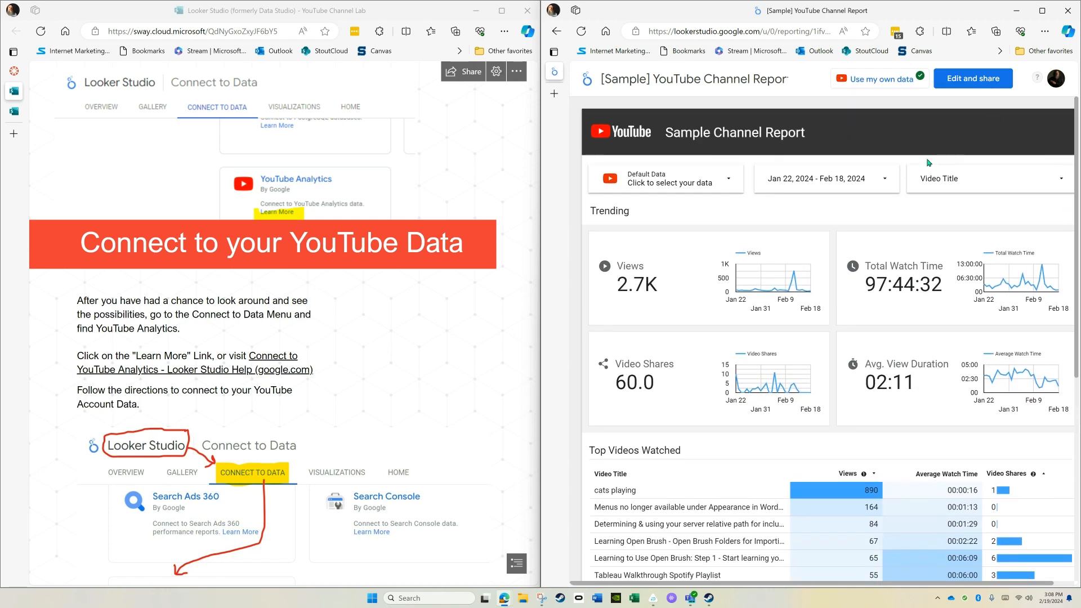
Follow the instructions to Edit and Save Report, create an editable copy of the sample report, and return to the home page.
scroll(359, 372, "down", 8)
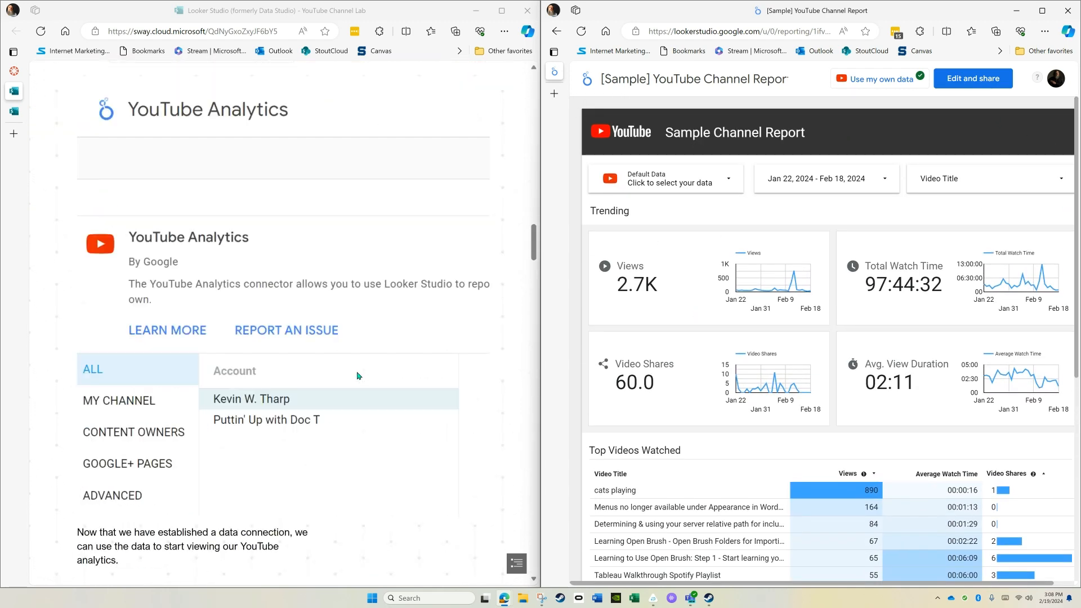
scroll(358, 376, "down", 10)
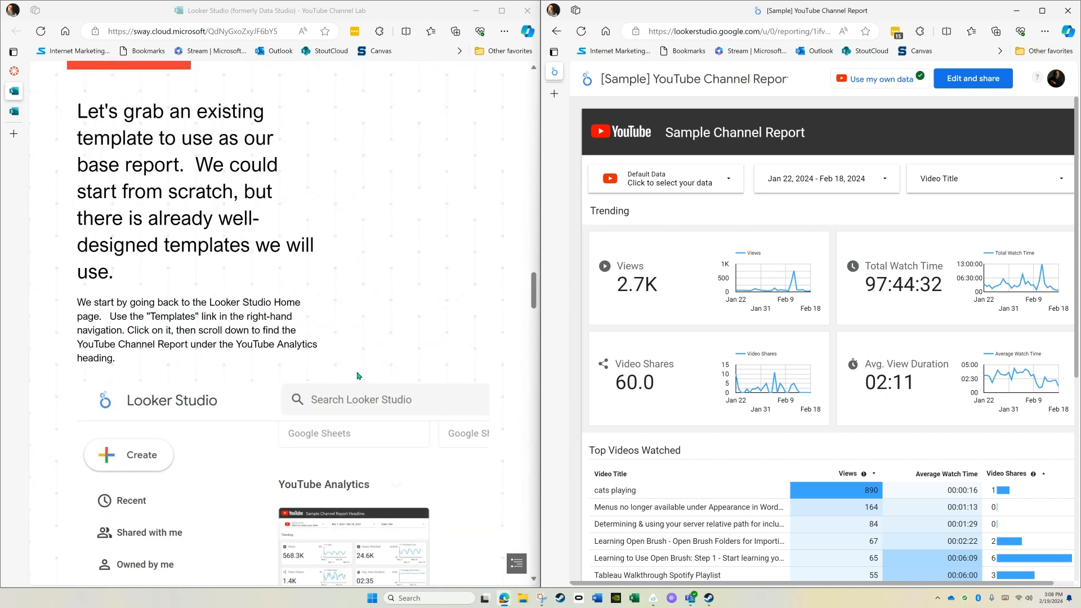
scroll(359, 375, "down", 5)
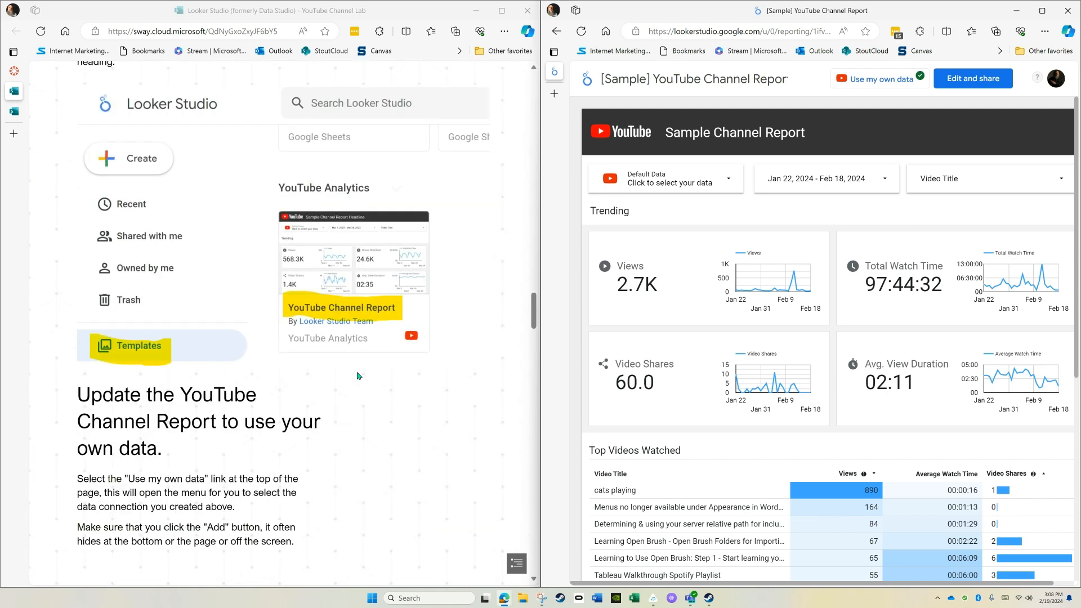
scroll(358, 375, "down", 7)
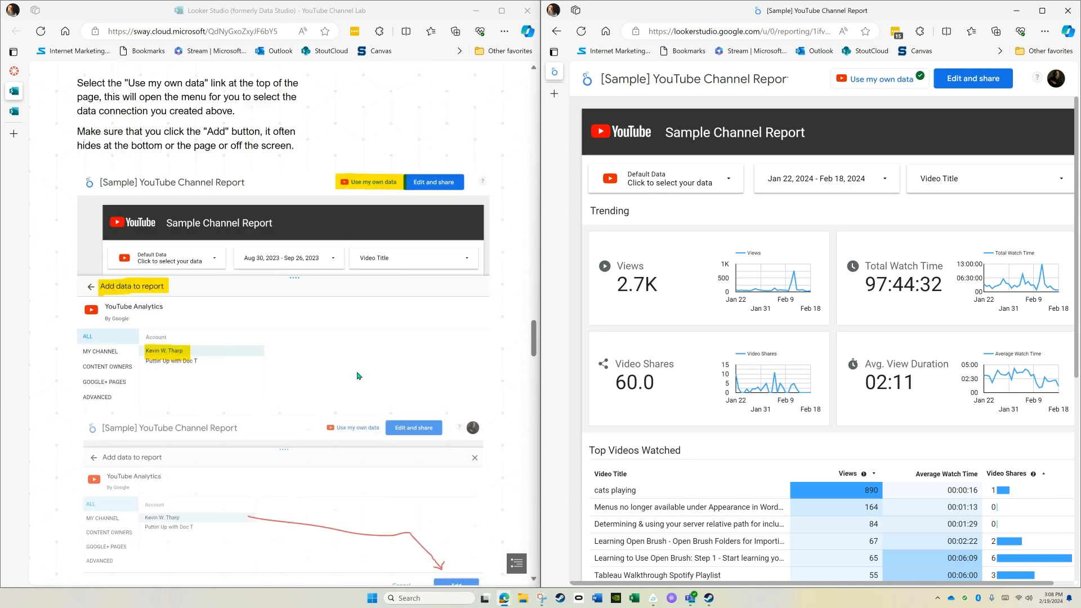
scroll(358, 376, "down", 6)
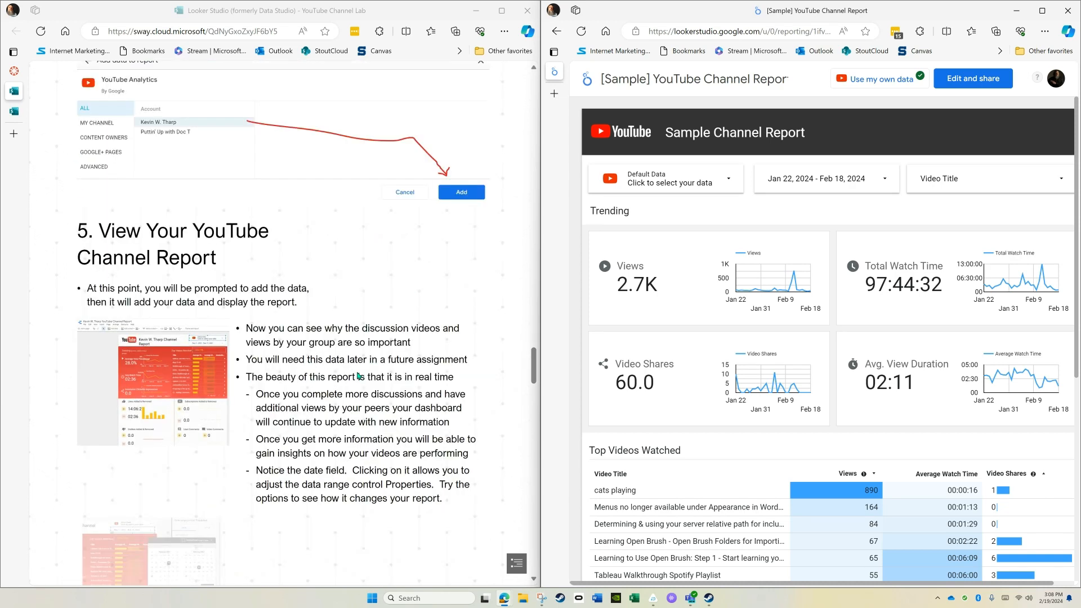
scroll(359, 376, "down", 2)
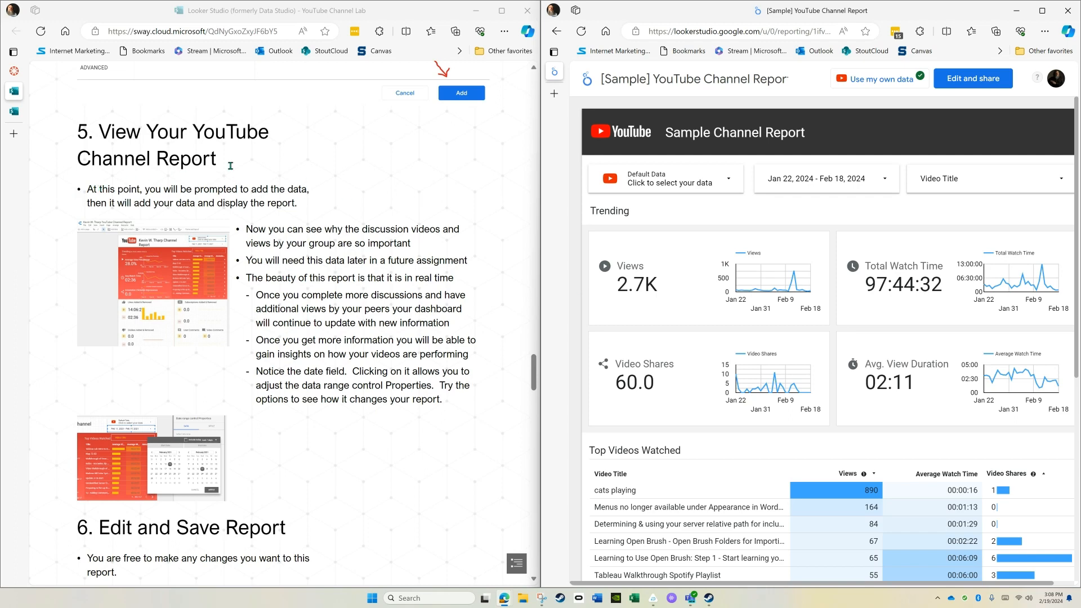
scroll(400, 192, "down", 8)
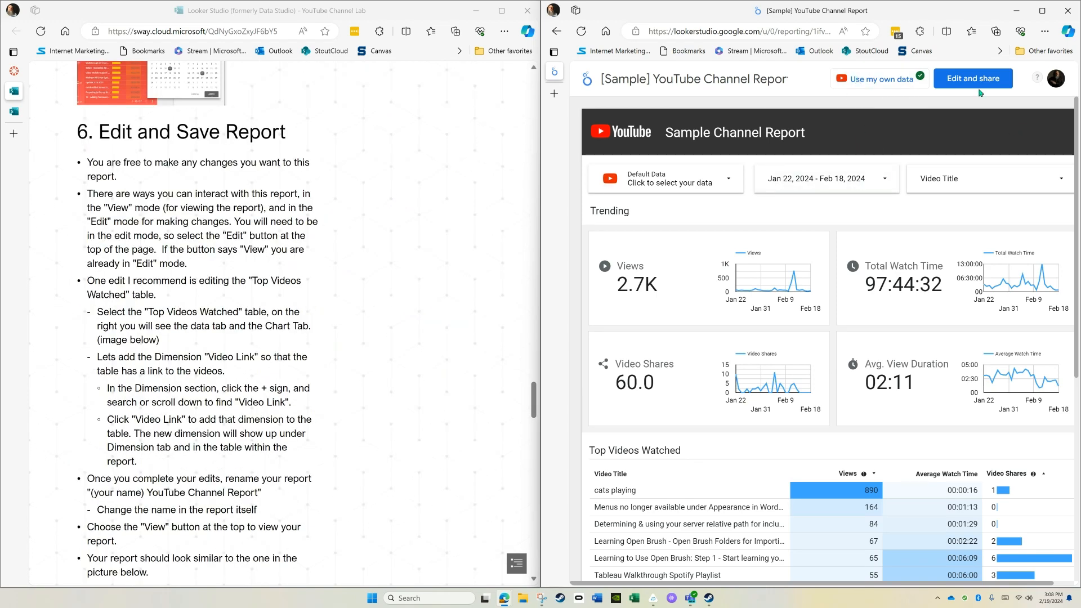
left_click(957, 81)
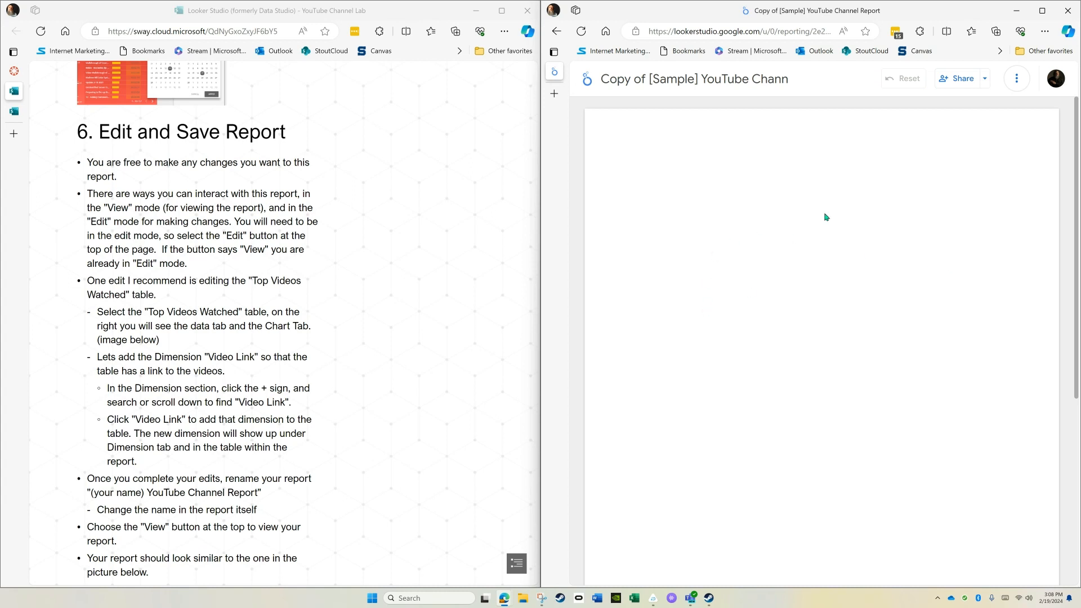
left_click(586, 81)
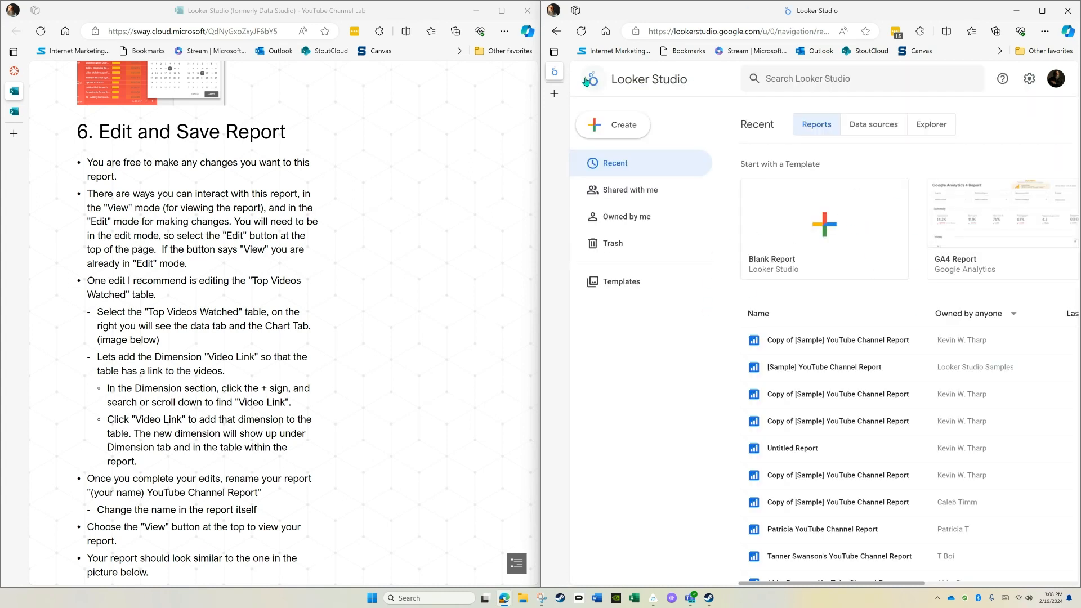
Open the newest copy of the sample report for editing, retitle its header with the owner's full name plus "YouTube Data Report", and view it.
left_click(839, 341)
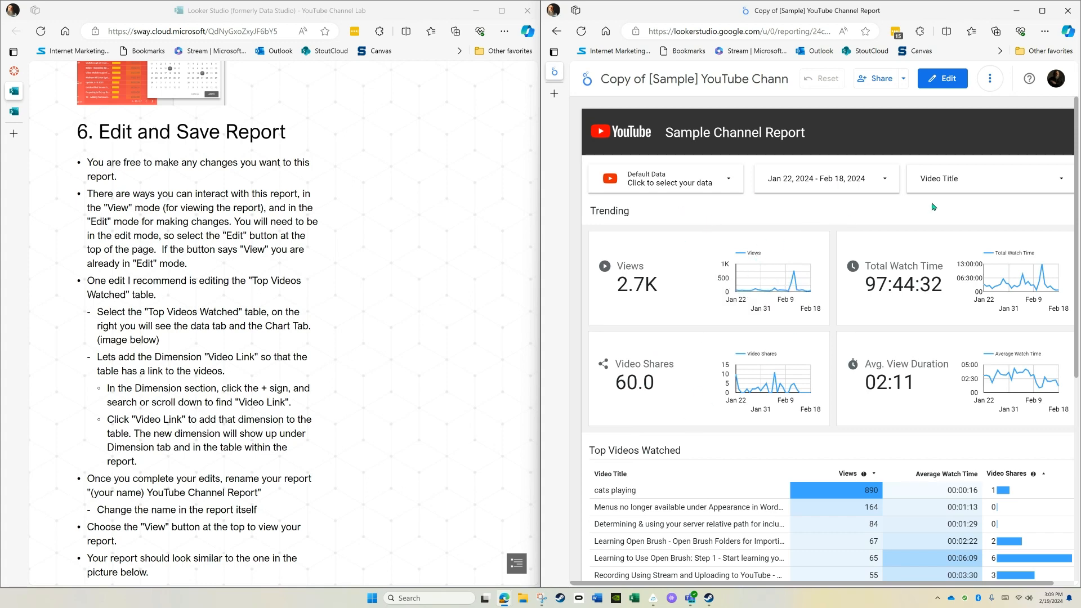
left_click(946, 84)
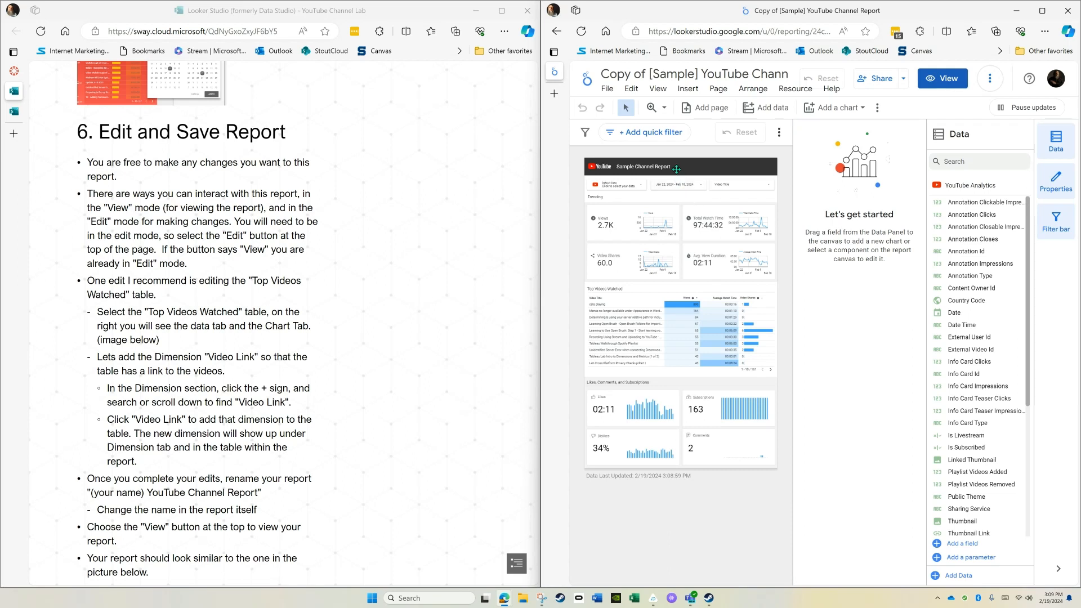
left_click(657, 166)
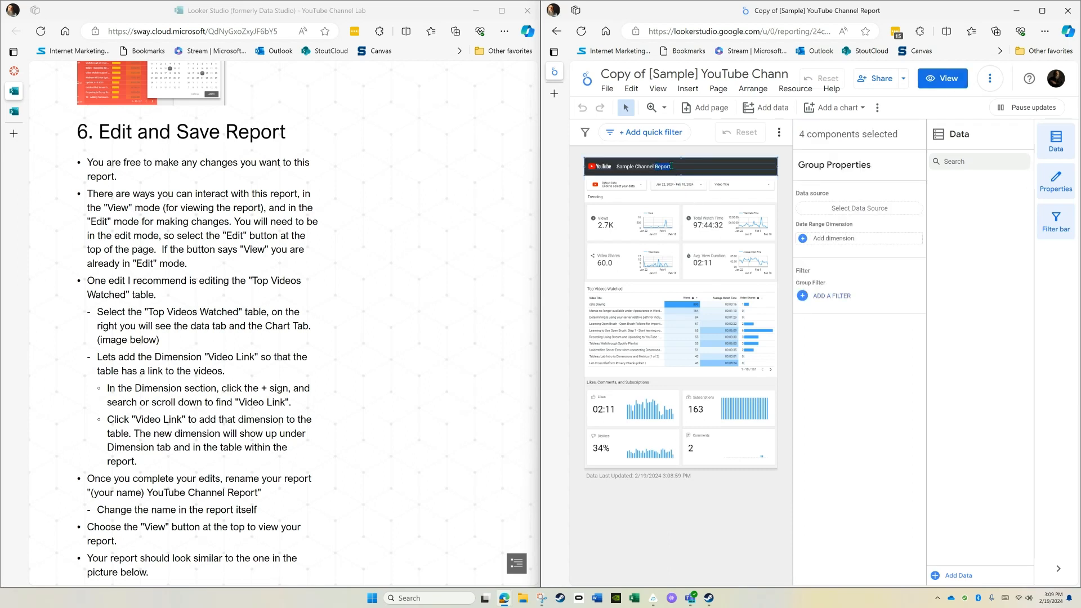
left_click_drag(671, 166, 577, 169)
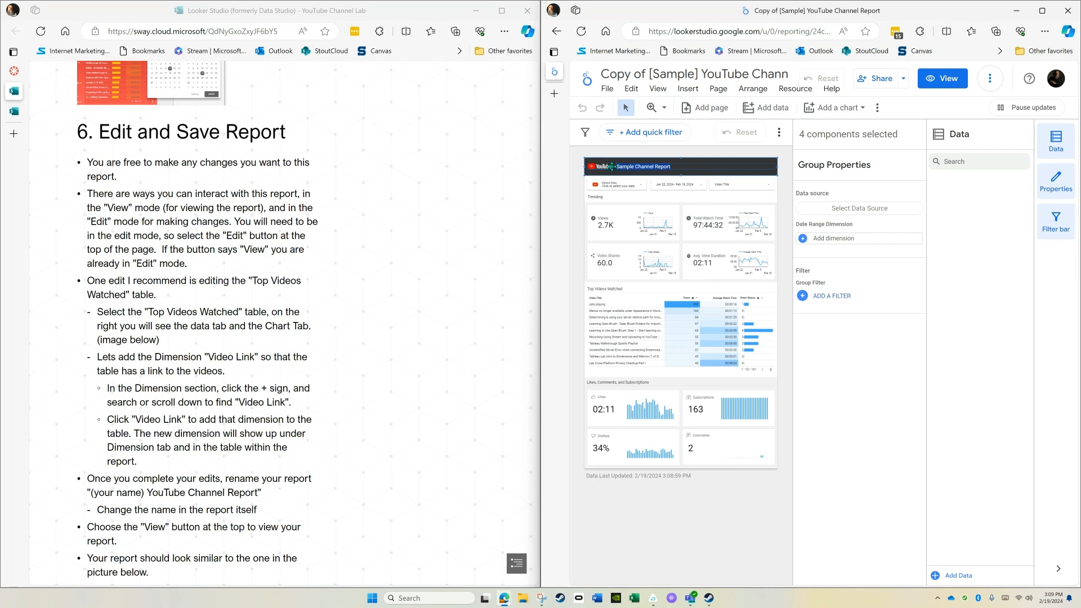
type("Kevin W. Tharp's YouTube Data Rep")
left_click(684, 520)
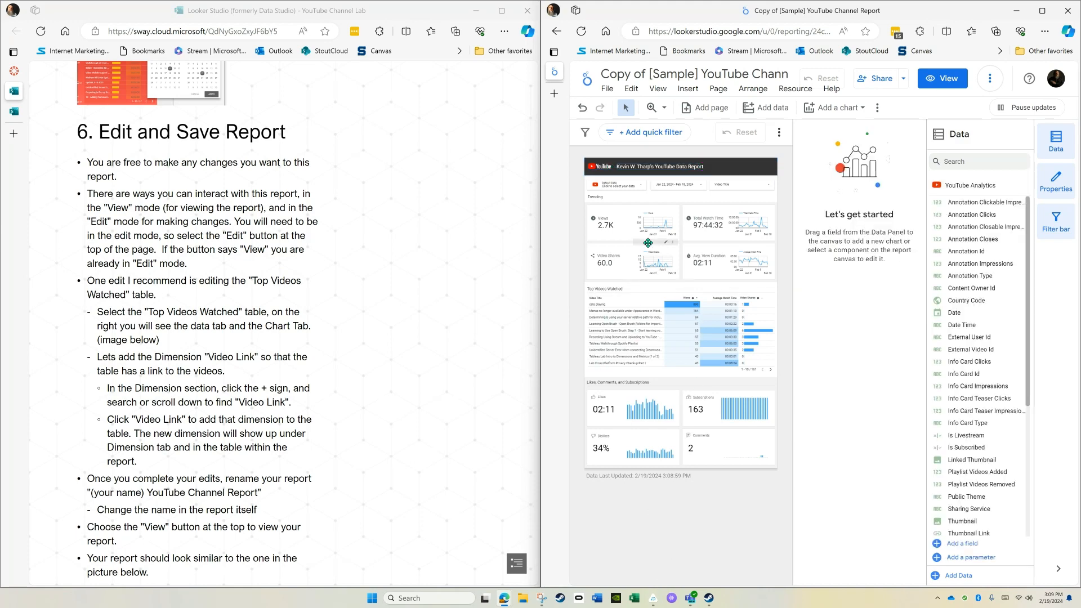
left_click(943, 78)
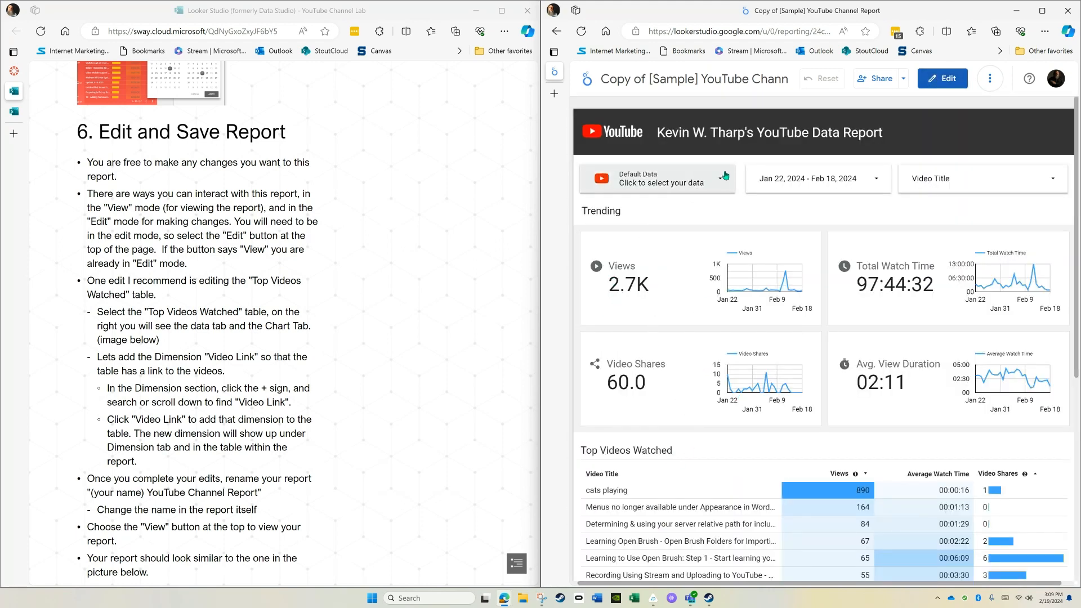
Add the Linked Thumbnail dimension to the Top Videos Watched table and check the table in view mode.
left_click(945, 82)
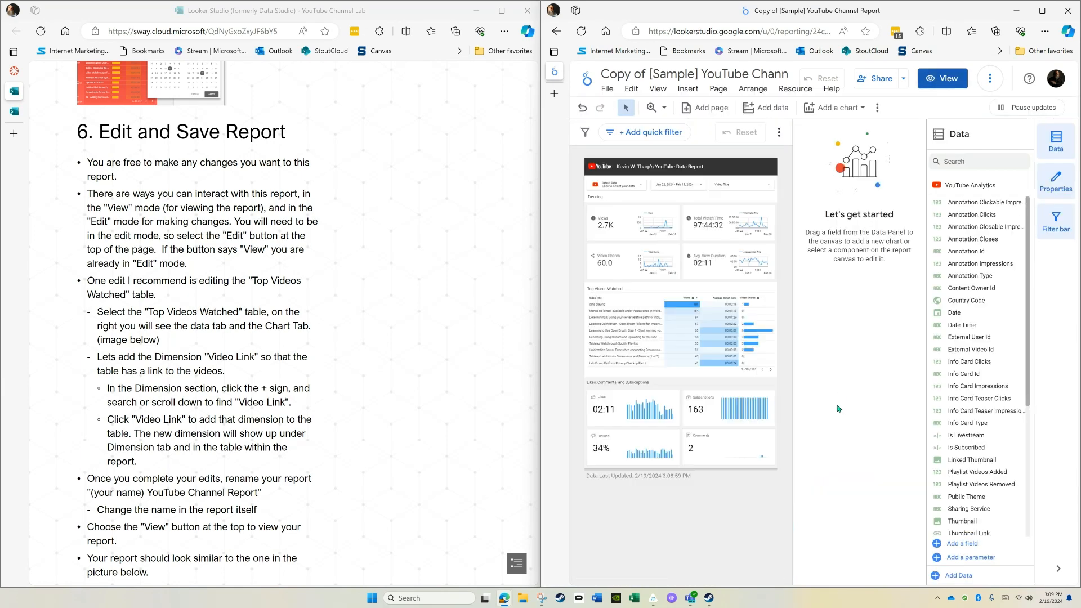
left_click(638, 326)
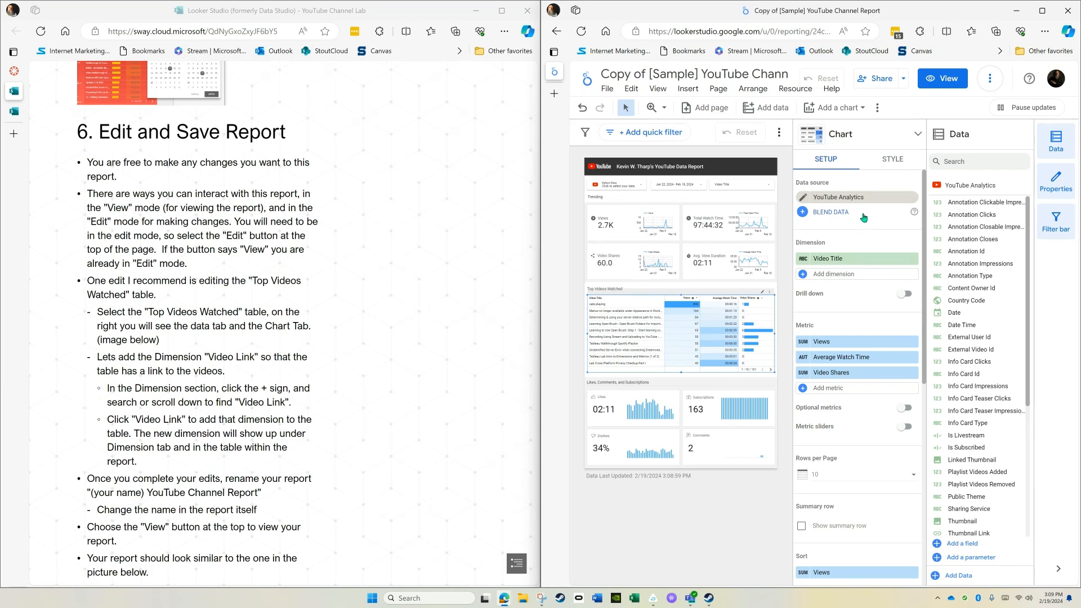
left_click(833, 276)
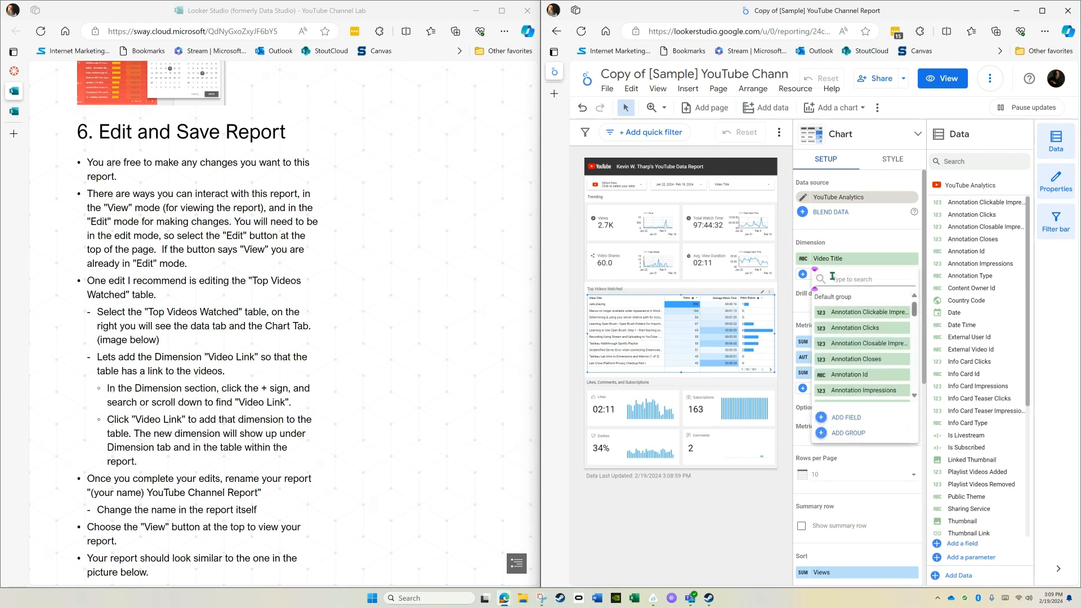
type("link")
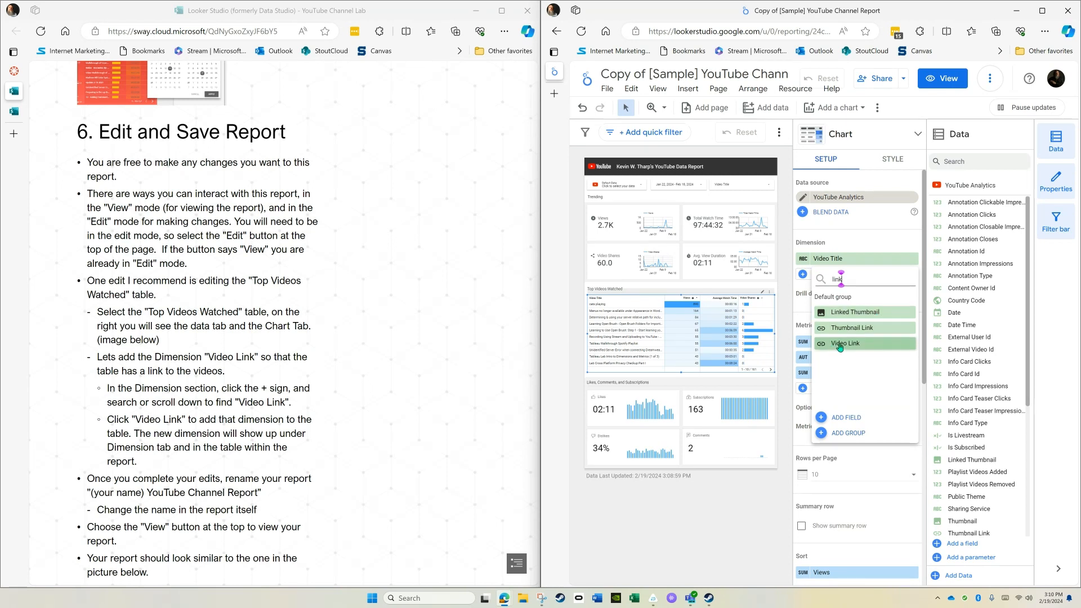
left_click(848, 317)
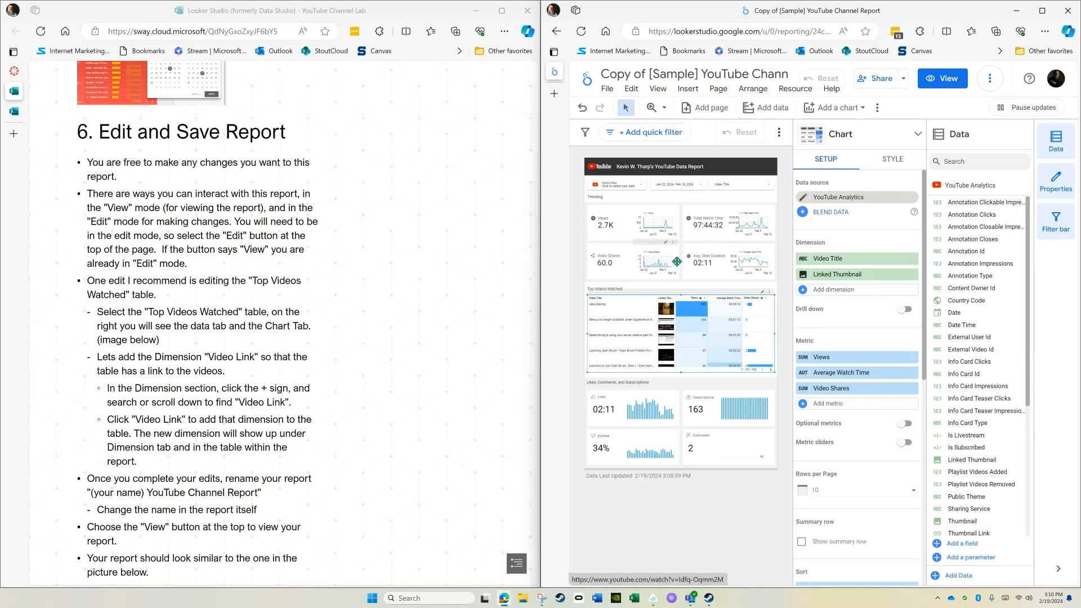
left_click(942, 80)
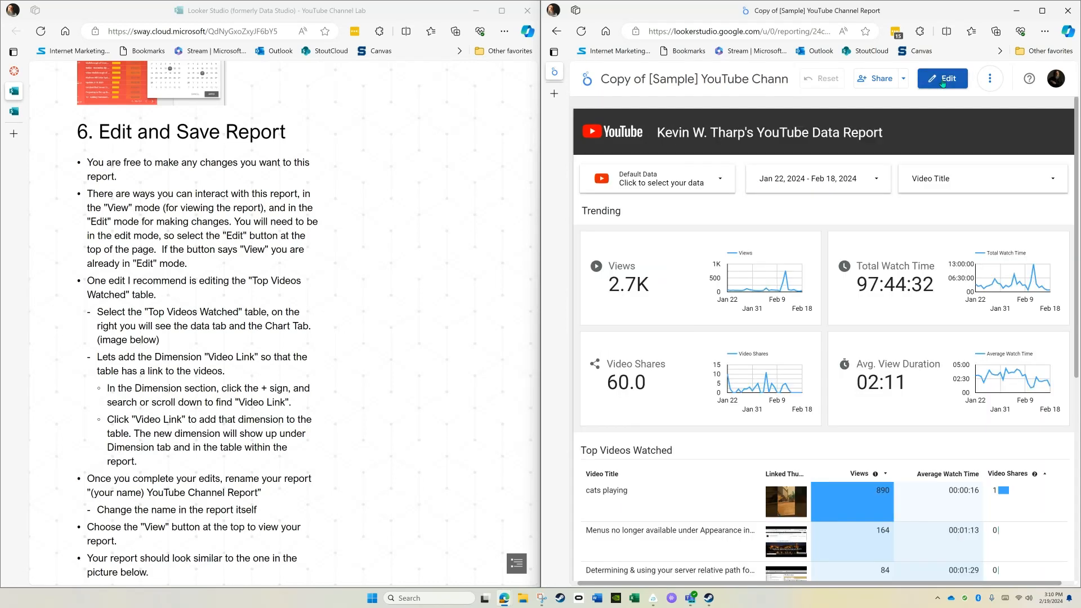
scroll(772, 387, "down", 4)
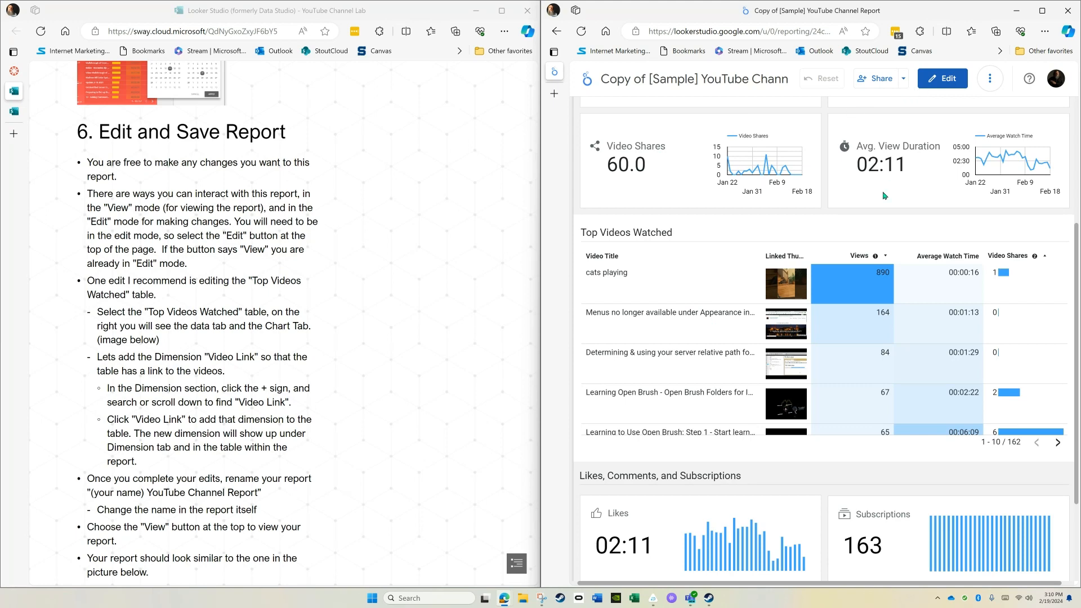
scroll(772, 208, "up", 4)
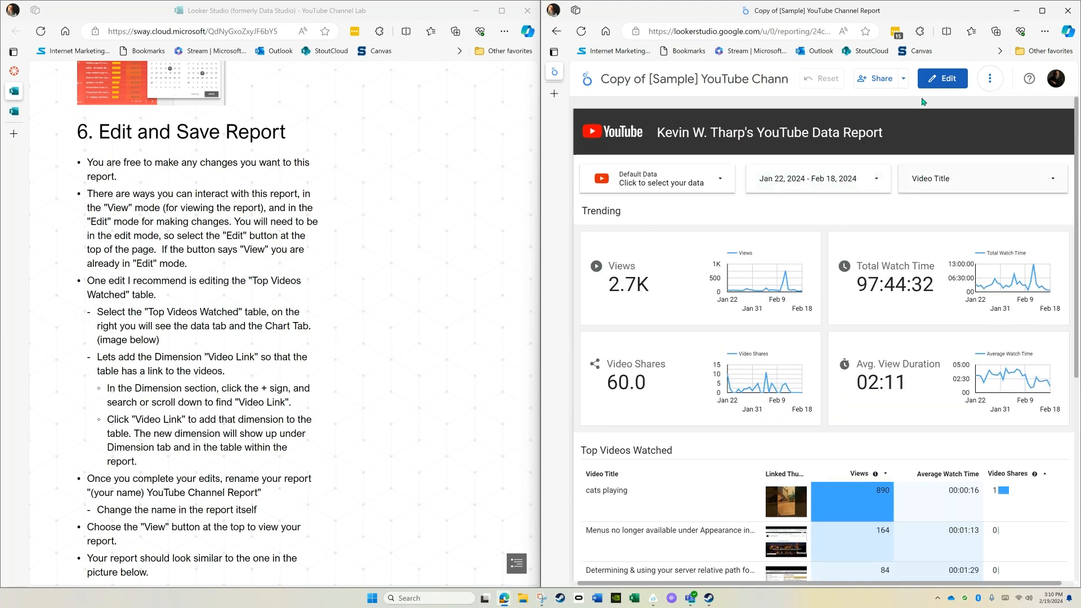
Set the report's link sharing to Public, save the change, and copy the report link.
left_click(882, 79)
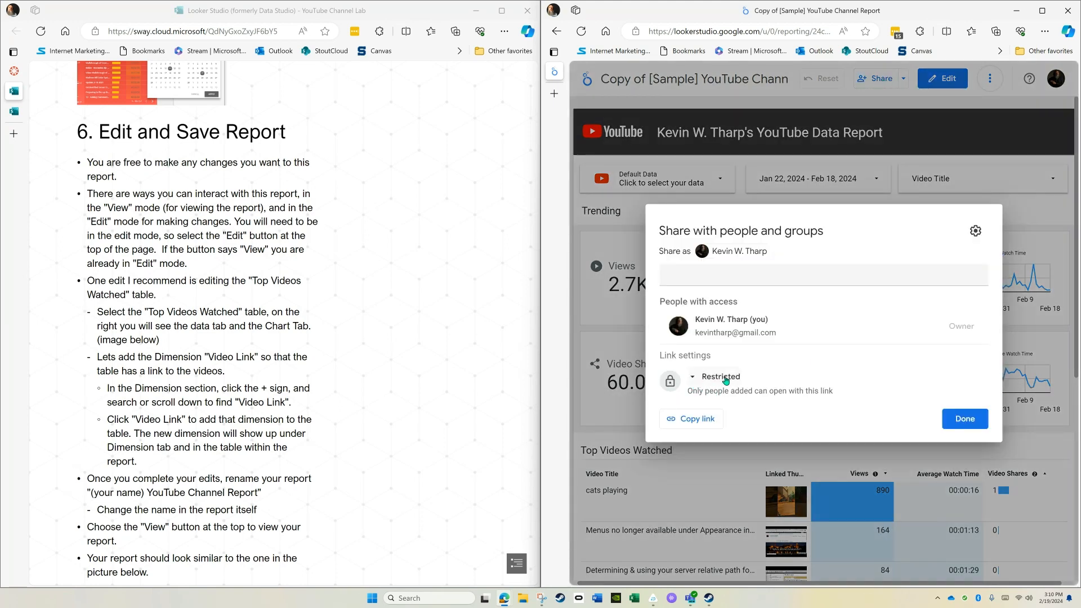
left_click(692, 381)
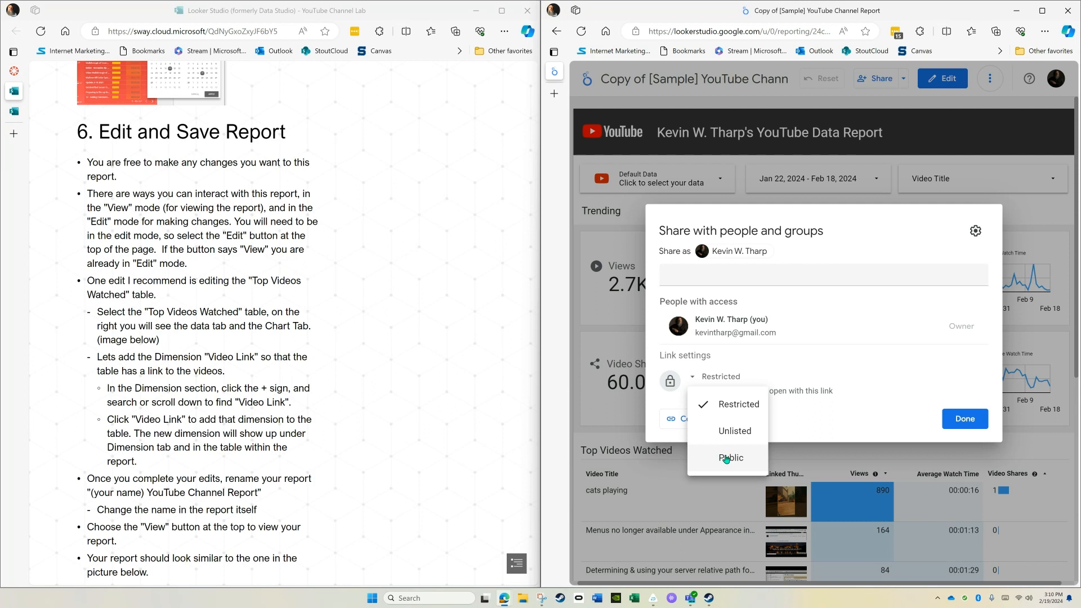
left_click(727, 457)
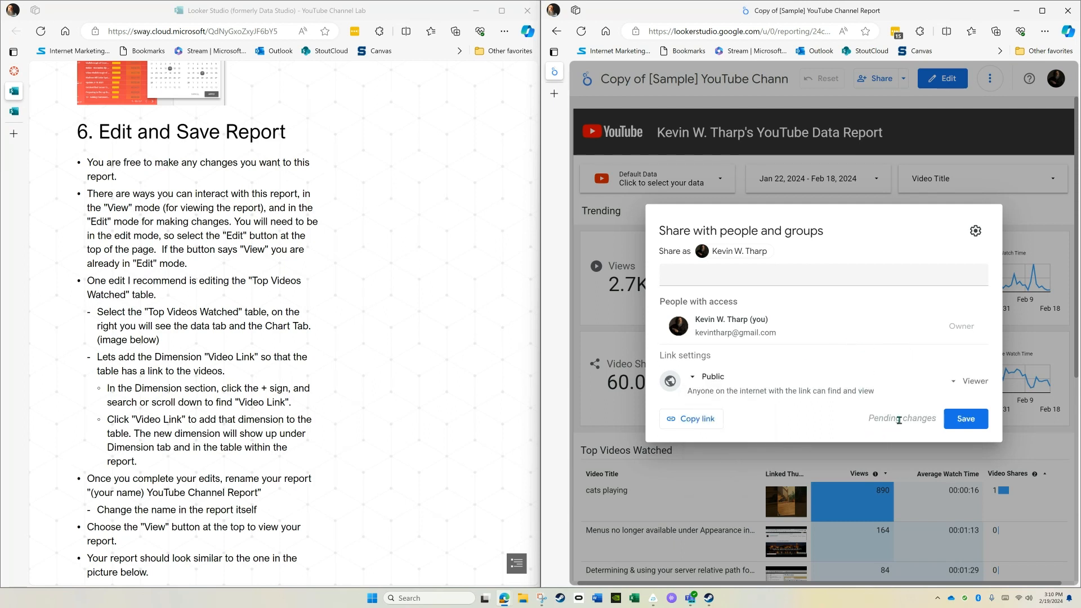
left_click(975, 422)
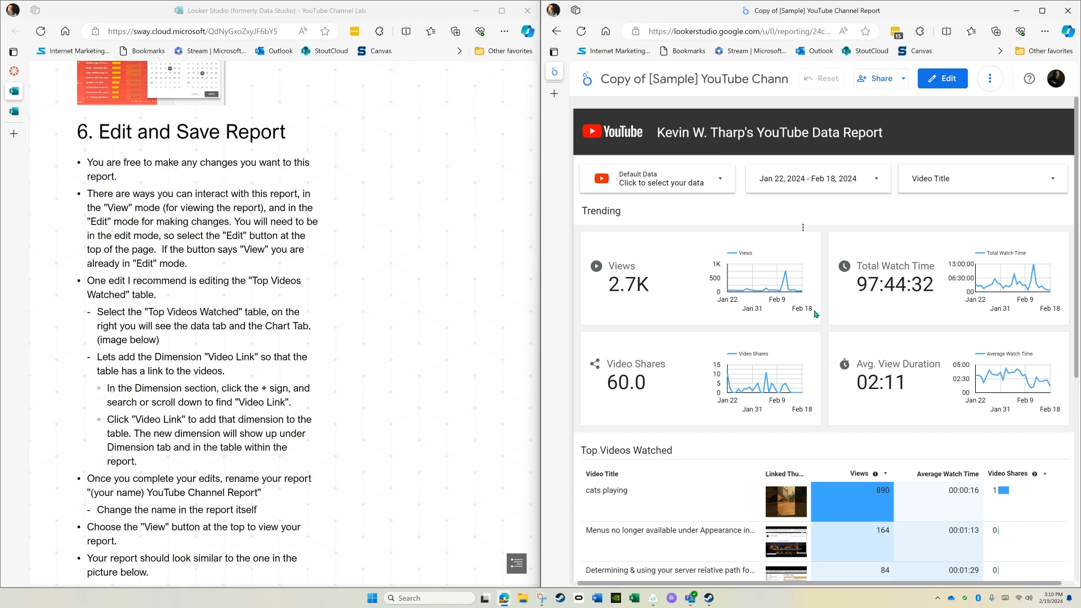
left_click(879, 81)
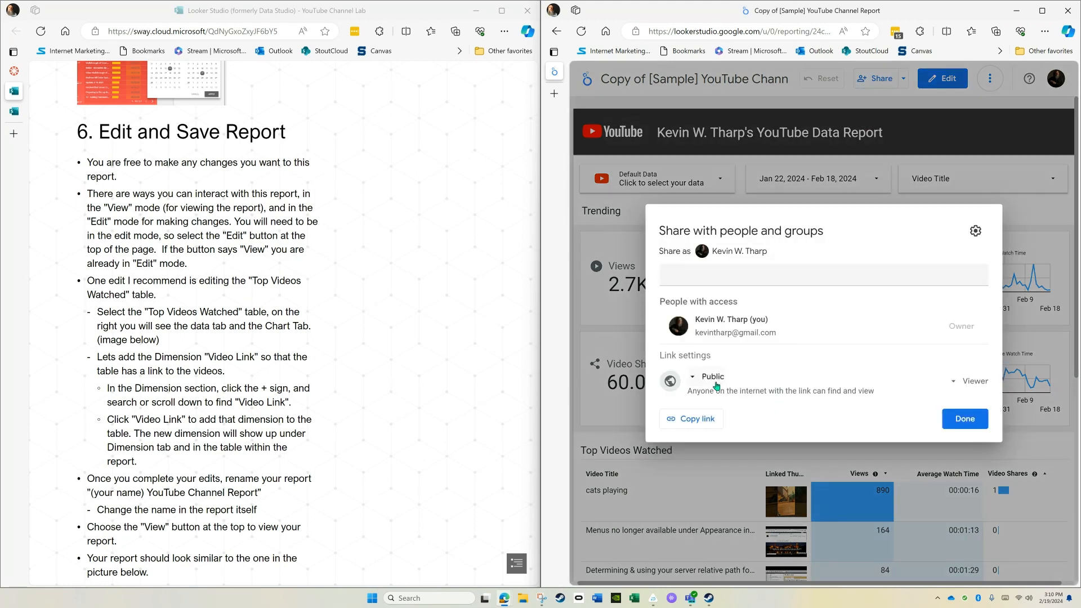
left_click(701, 420)
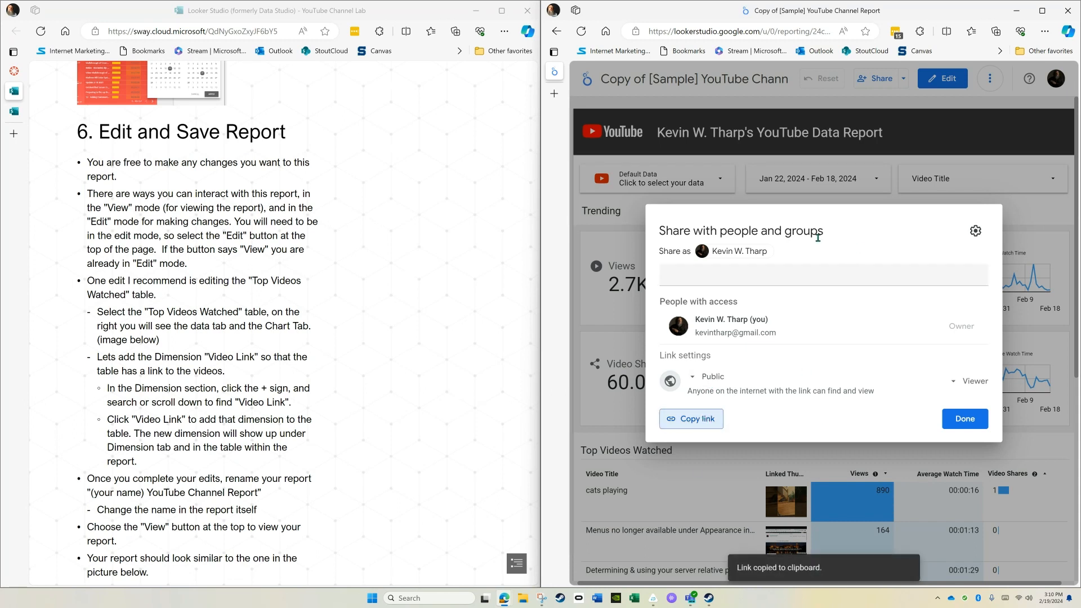
Check public access by opening the copied report link in a new InPrivate window, and close that window.
left_click(1045, 32)
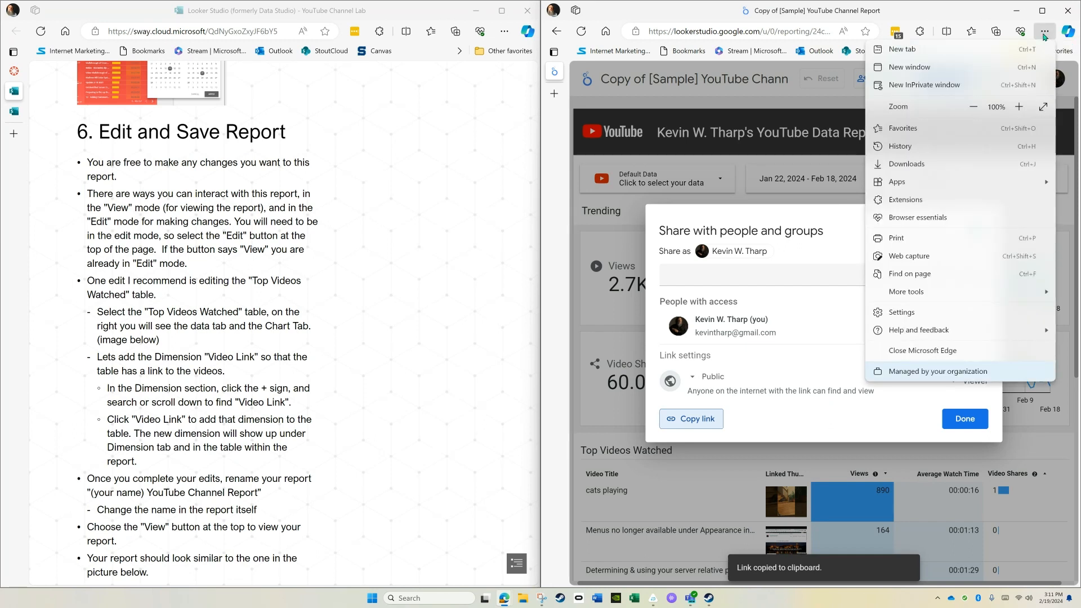
left_click(933, 86)
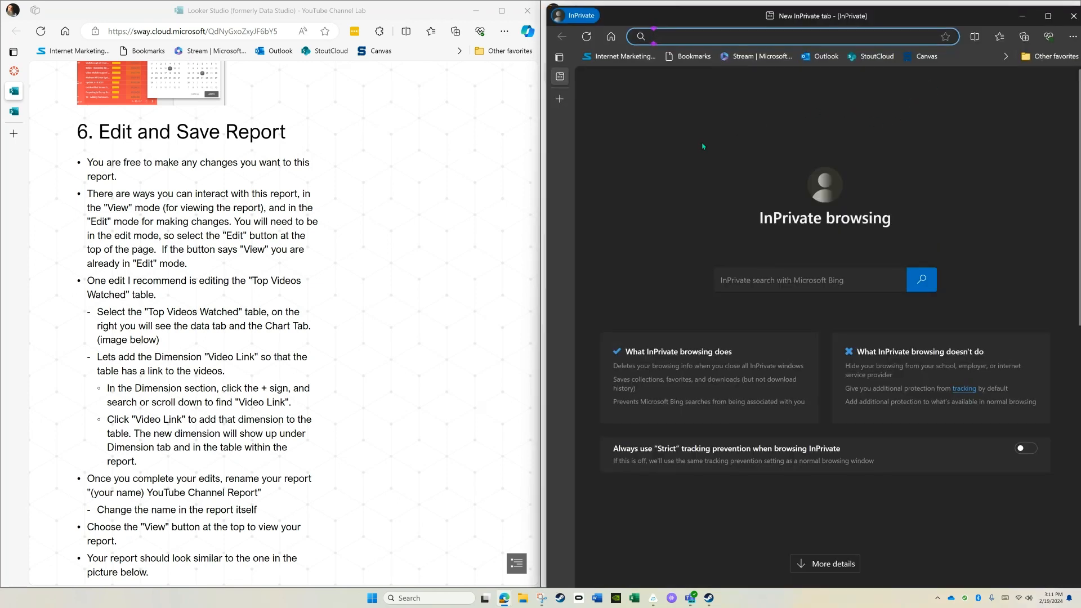
key("ctrl+v")
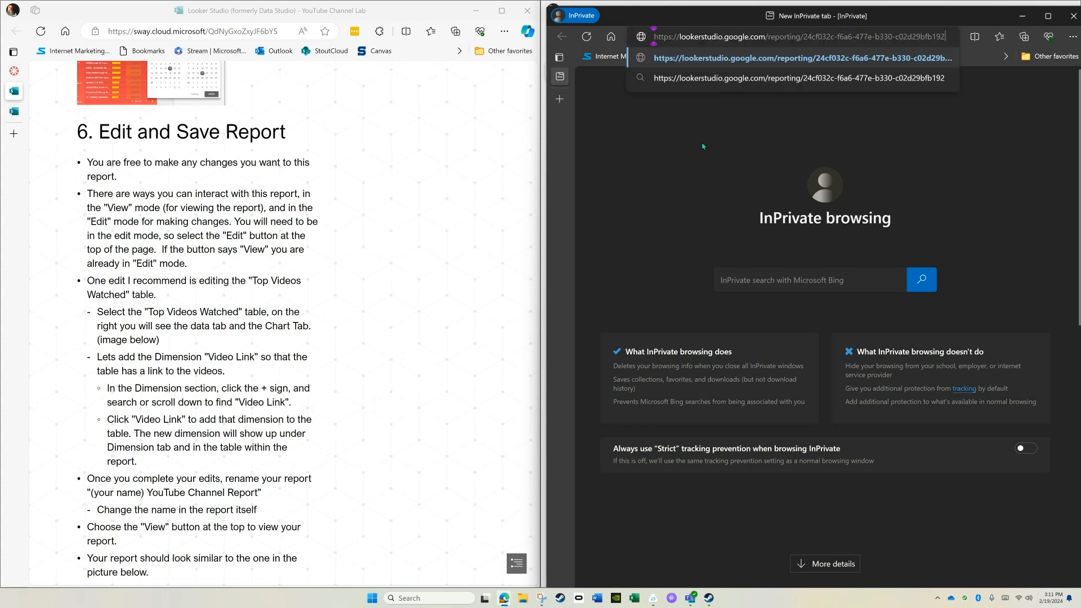
key("Return")
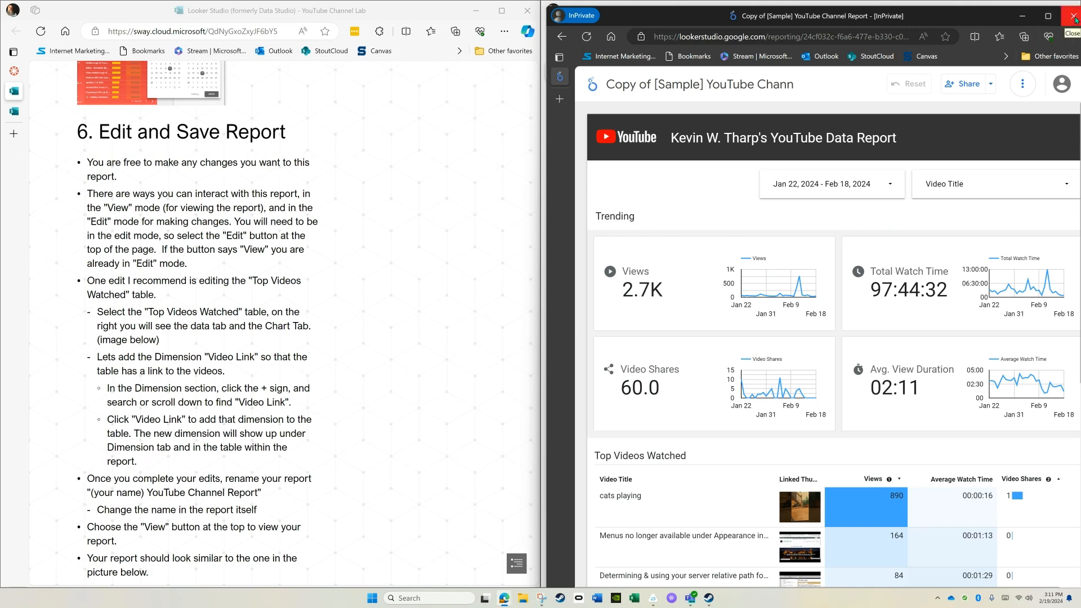
left_click(1073, 16)
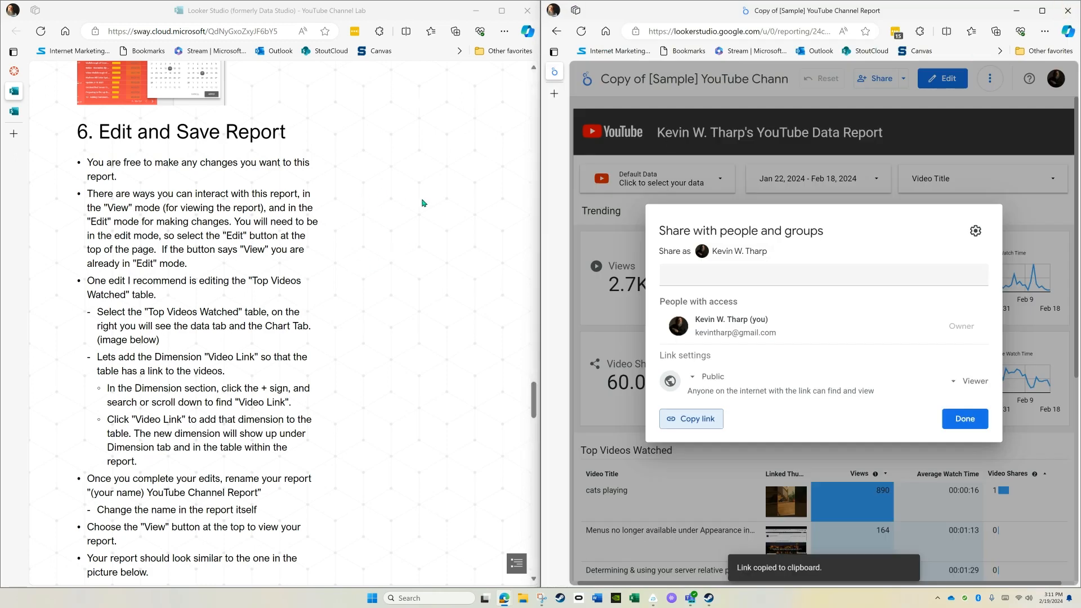
Submit the copied report link as a website URL for the Looker Studio lab assignment in Canvas, and close the report's sharing dialog.
scroll(362, 211, "down", 2)
scroll(362, 211, "up", 15)
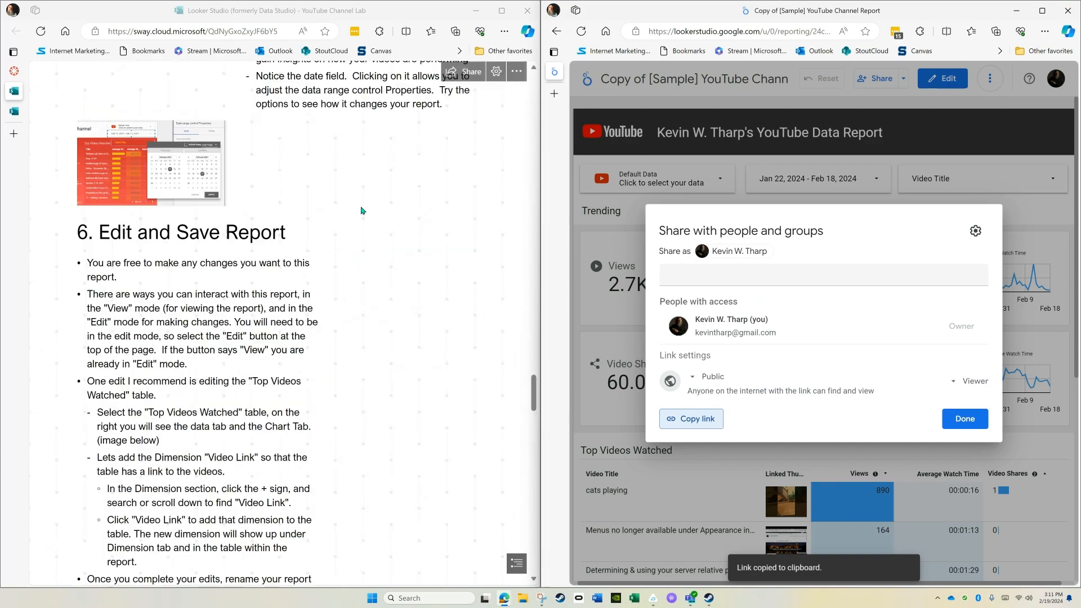
scroll(362, 211, "up", 20)
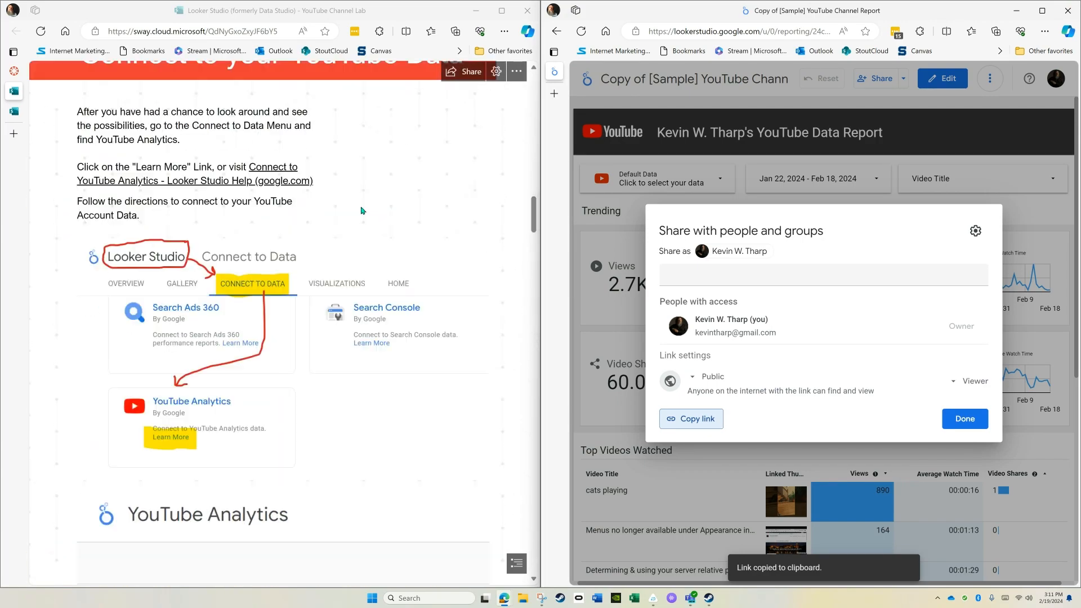
scroll(362, 210, "up", 5)
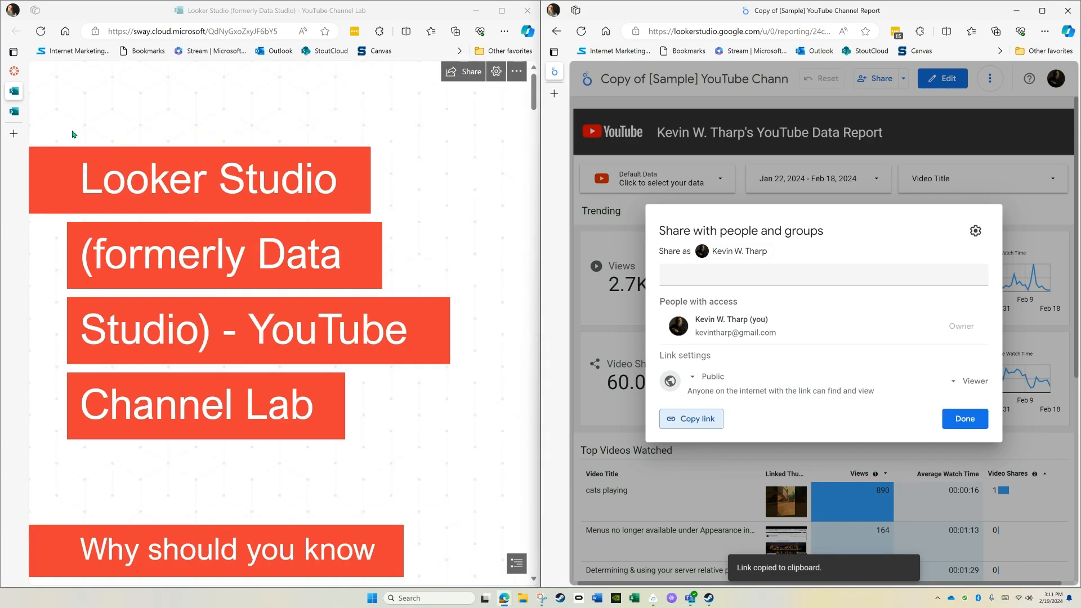
left_click(17, 72)
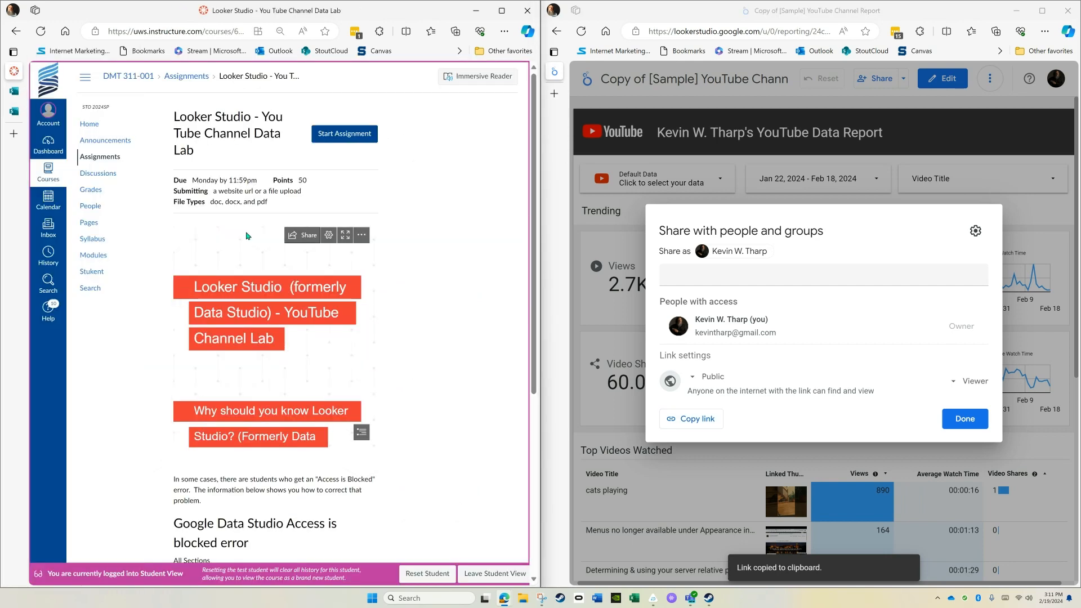
scroll(332, 193, "down", 8)
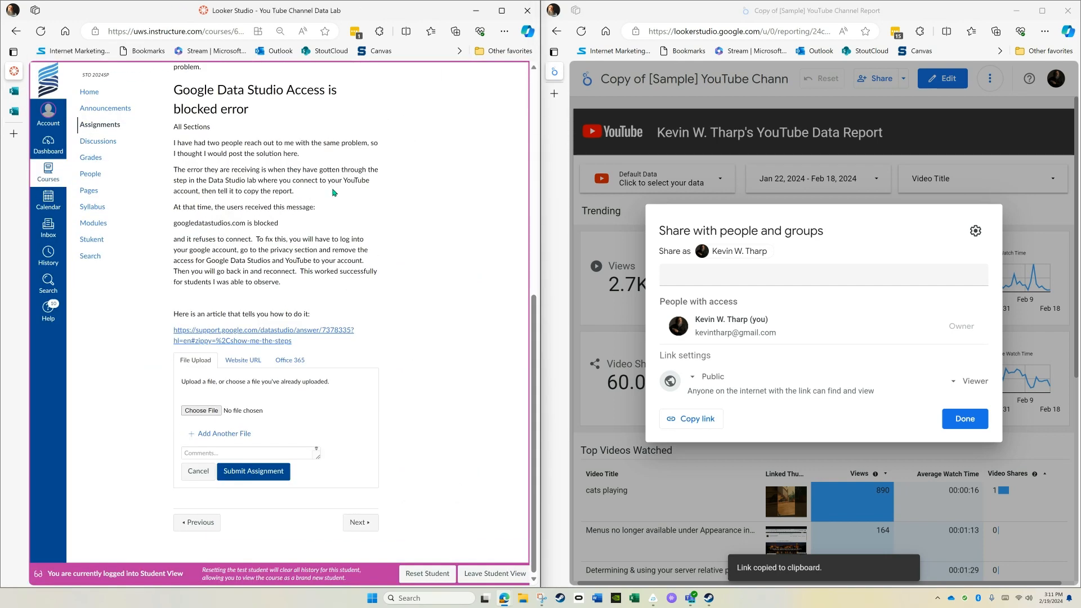
left_click(244, 360)
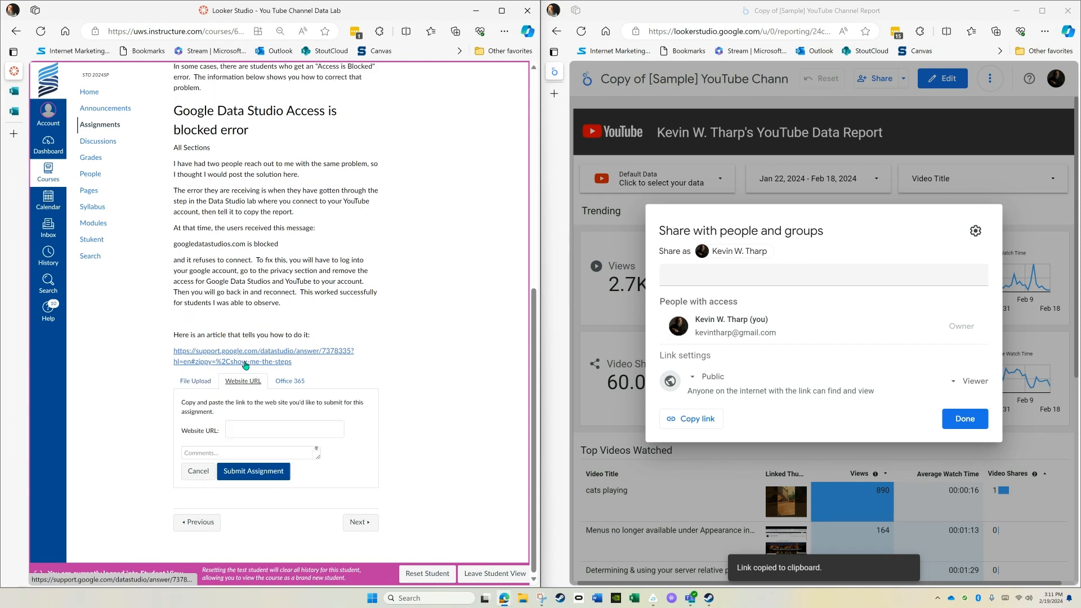
left_click(262, 430)
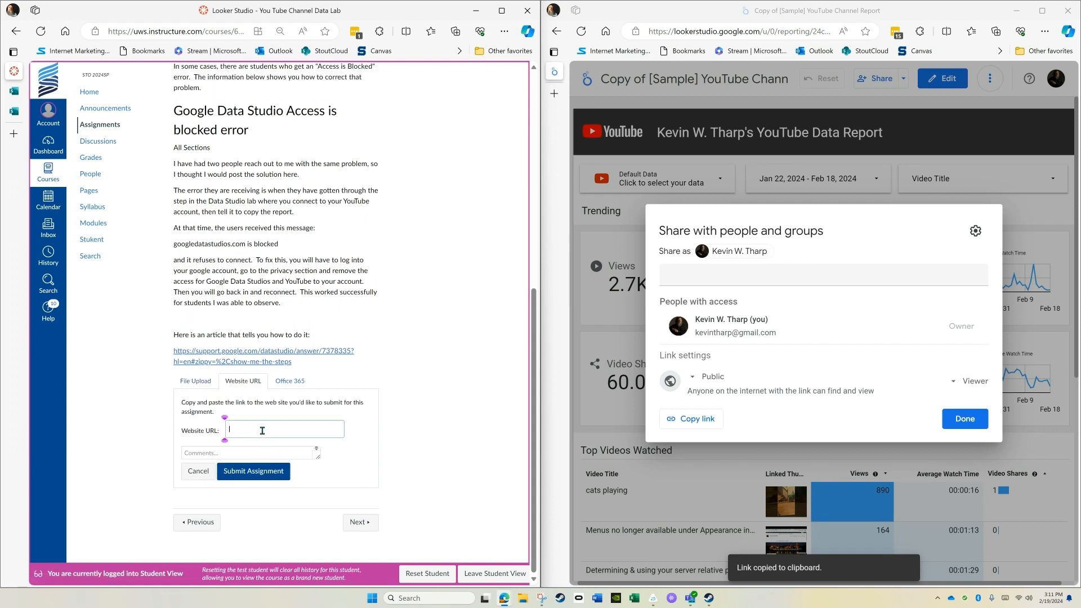
key("ctrl+v")
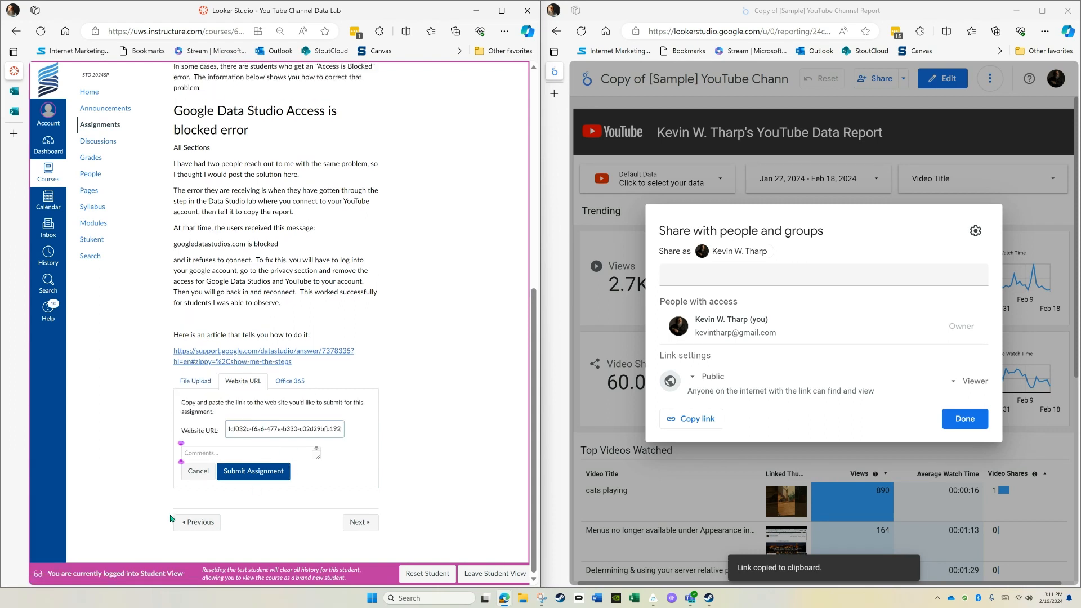
left_click(250, 477)
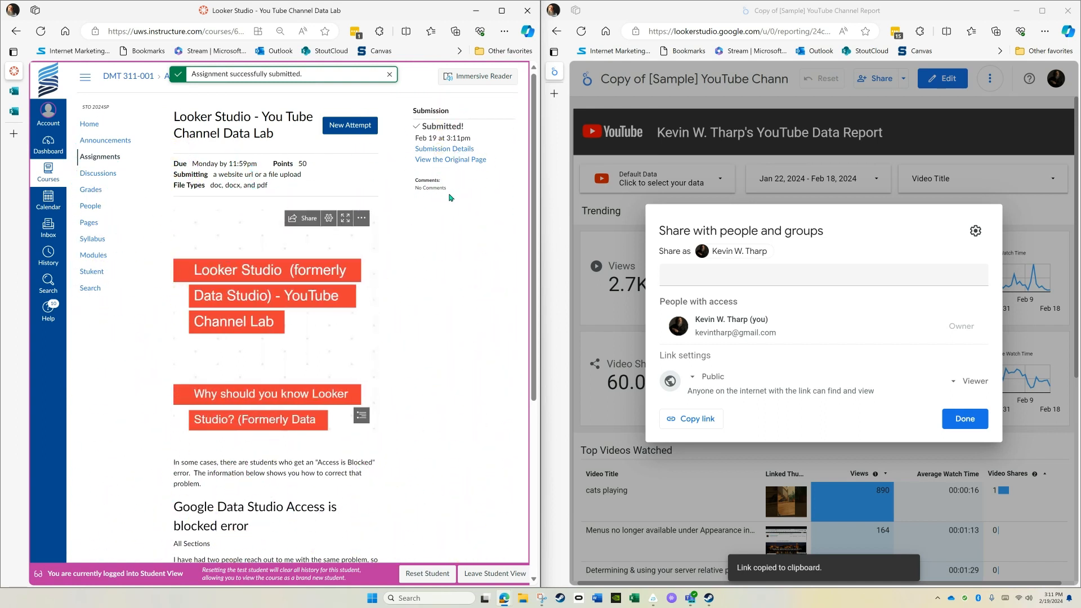
left_click(964, 420)
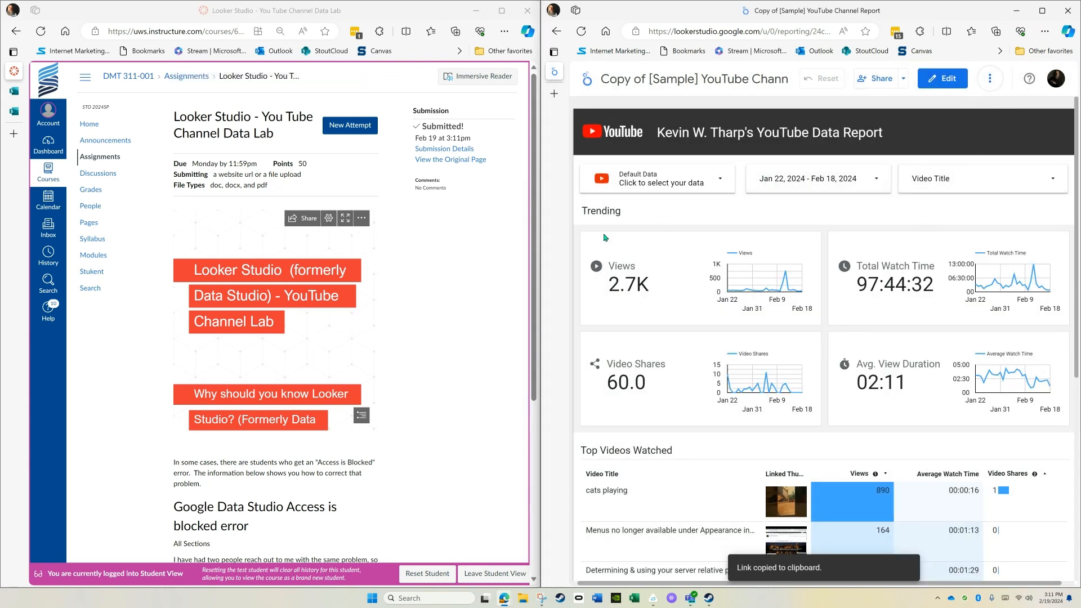